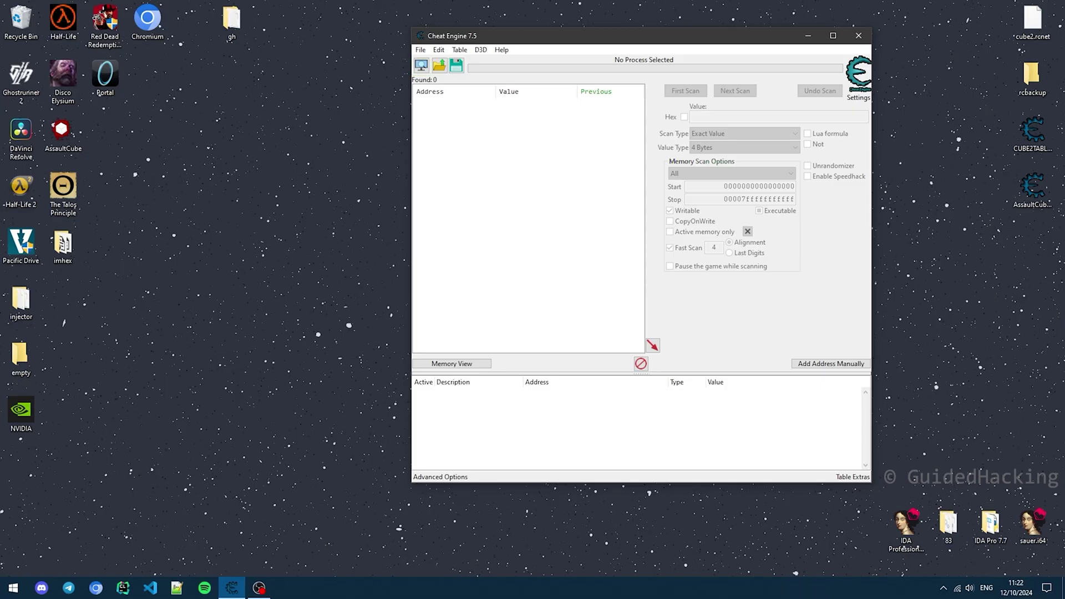
Launch the Cheat Engine Tutorial (x86_64) and open its Tutorial-x86_64 process for scanning
left_click(502, 49)
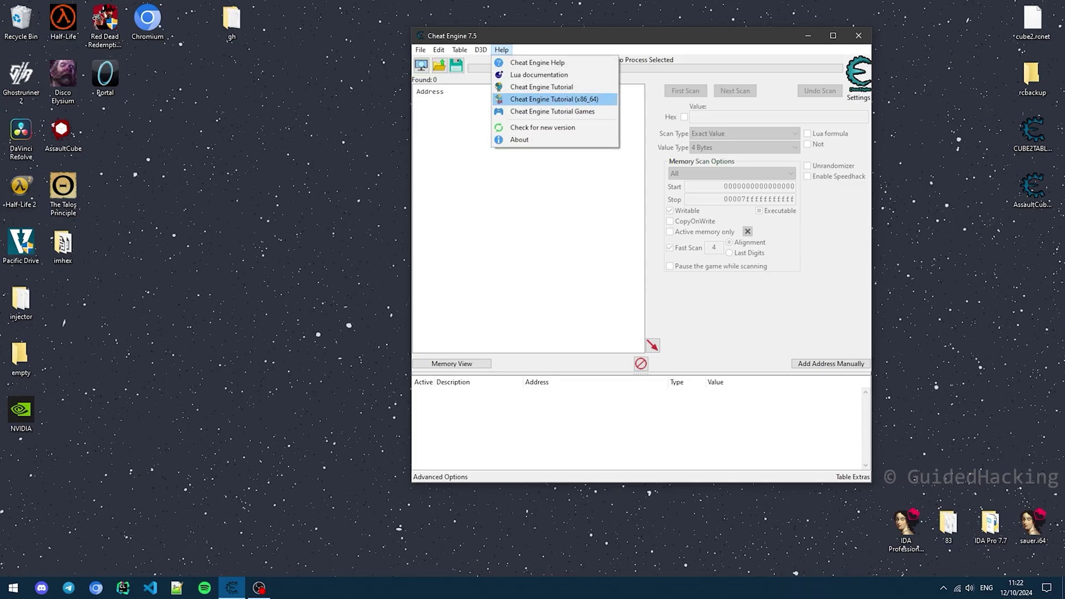
left_click(554, 99)
left_click_drag(486, 215, 222, 80)
left_click(421, 65)
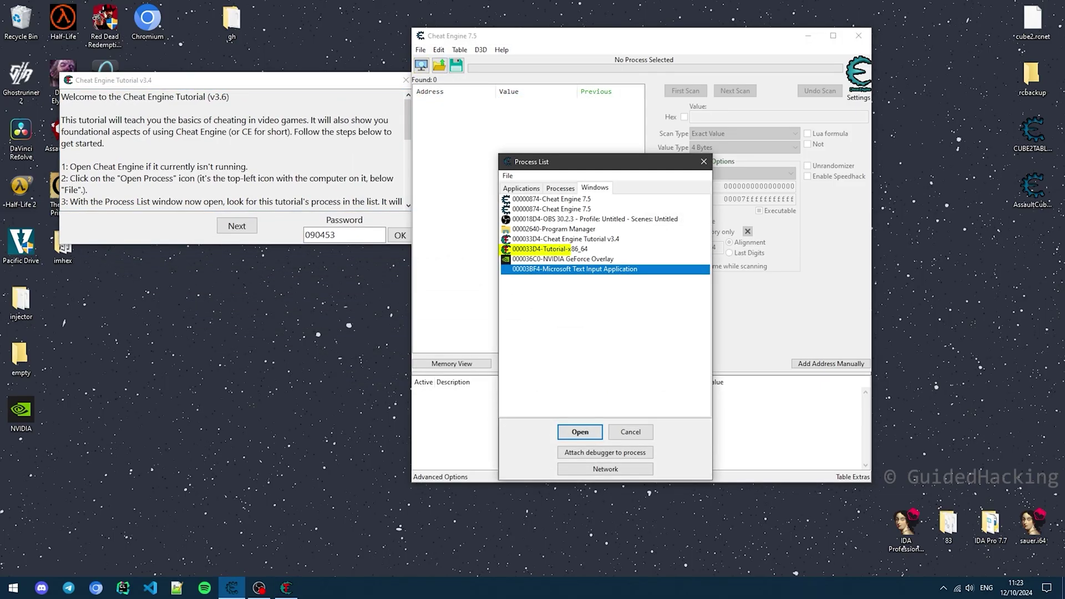
double_click(550, 249)
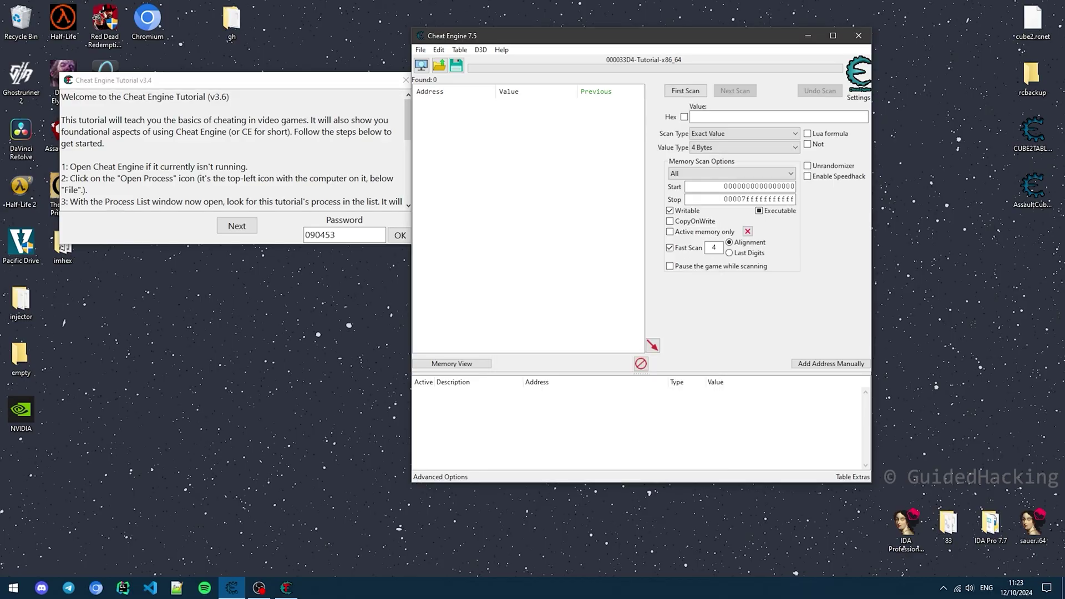
Advance the tutorial to Step 2 and run a first Exact Value scan for 100 as 4 Bytes
left_click(237, 225)
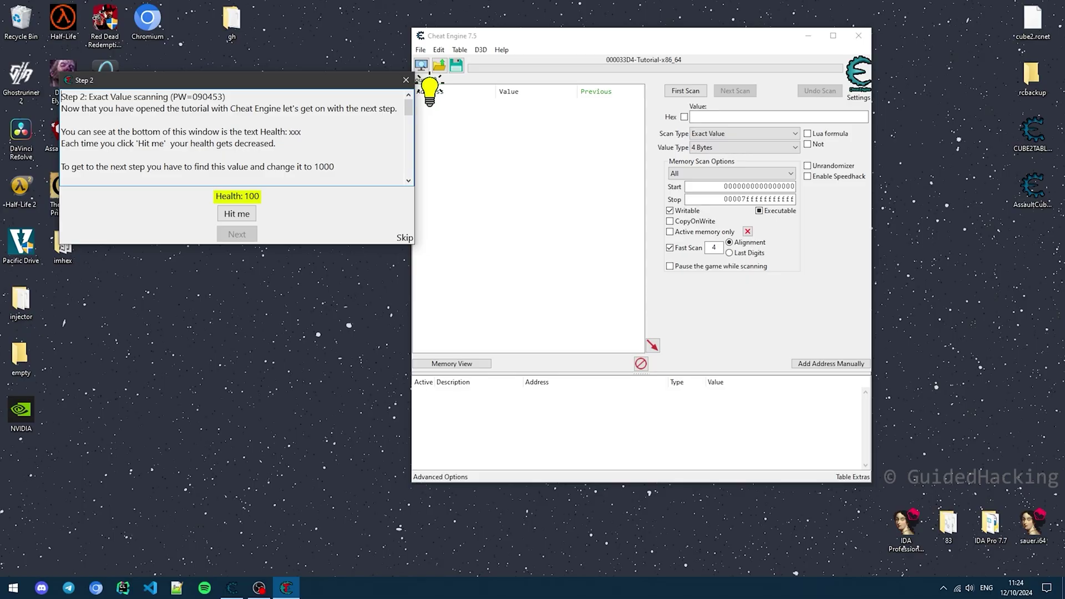
left_click(693, 117)
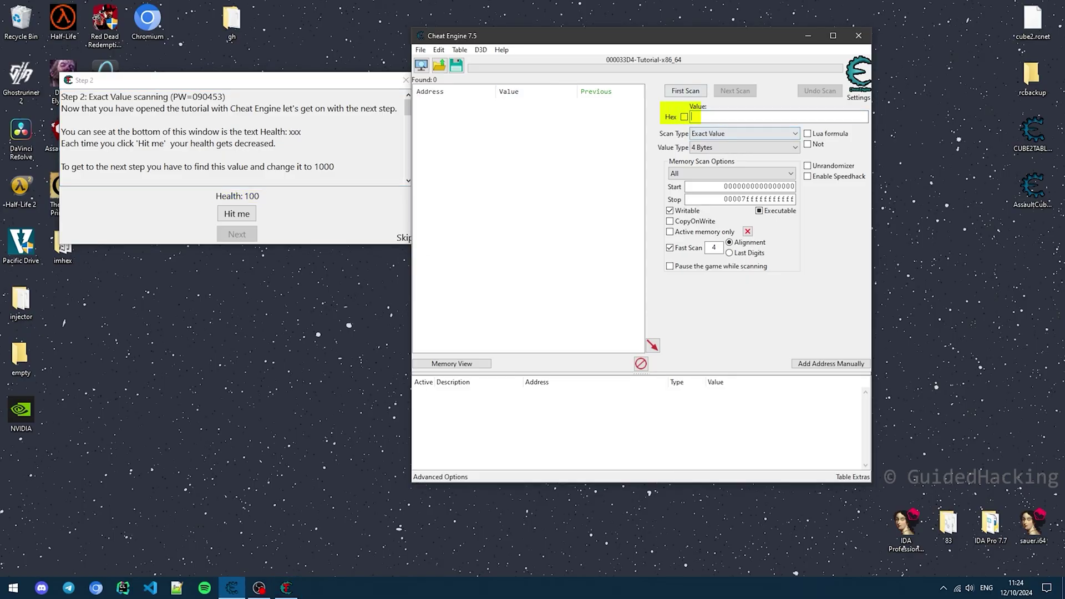
type("100")
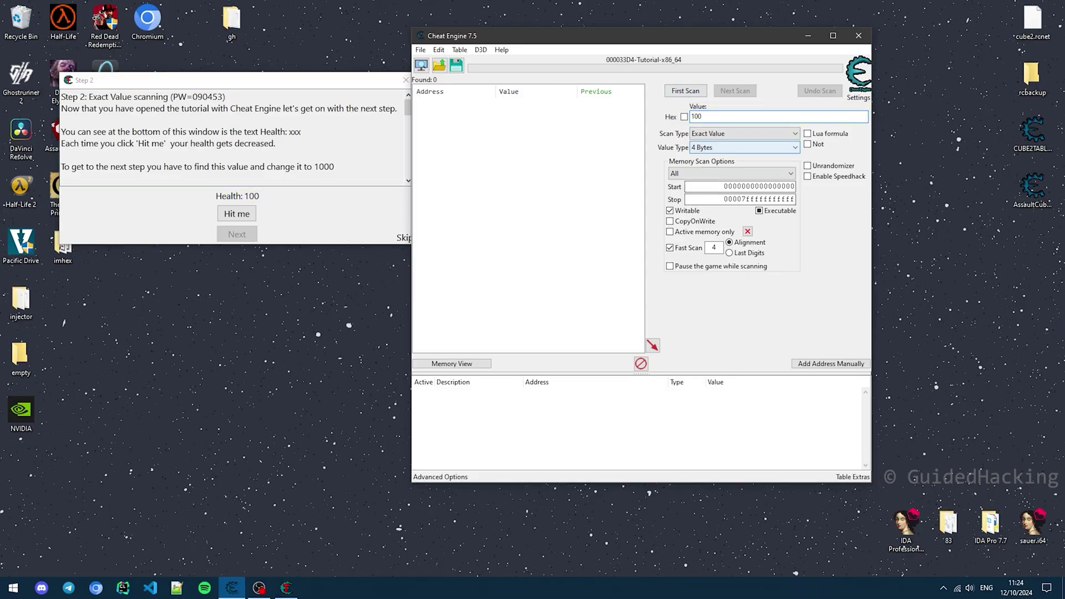
left_click(743, 147)
left_click(744, 147)
left_click(744, 133)
left_click(743, 133)
left_click(743, 147)
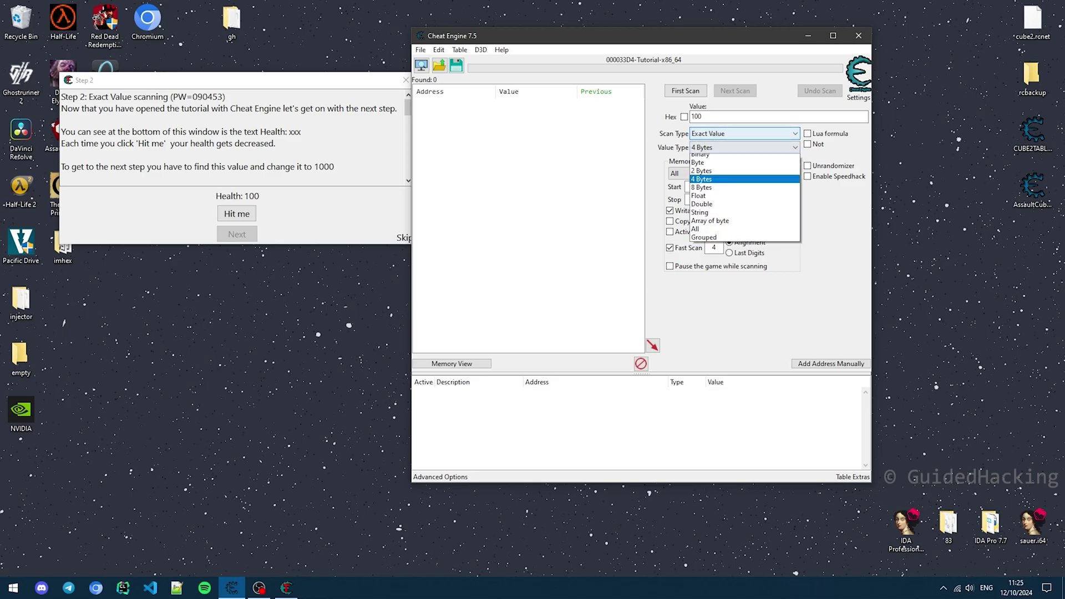
left_click(744, 147)
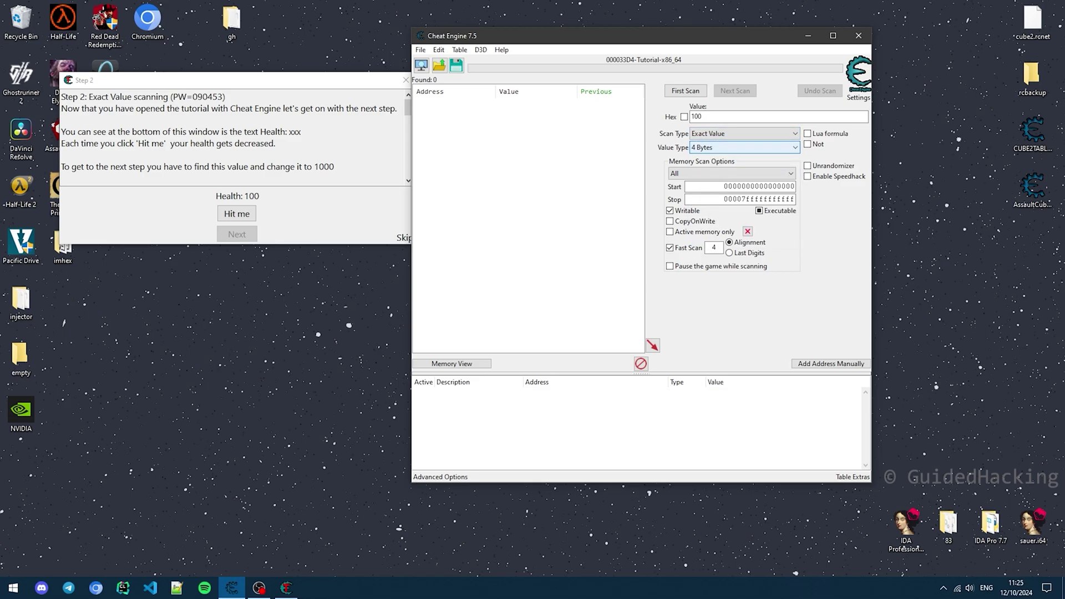
key("Return")
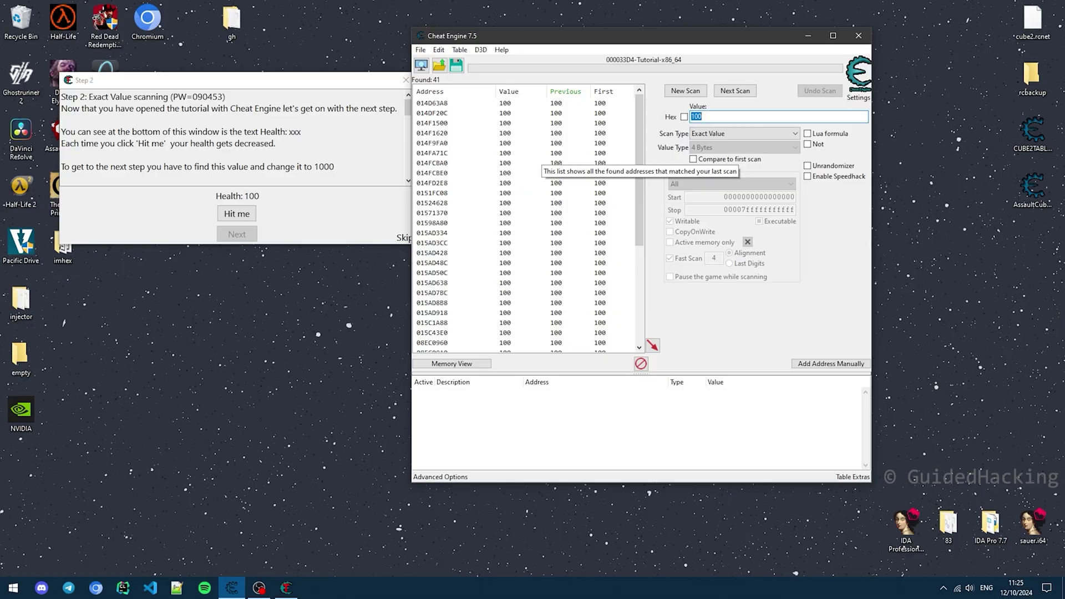
Take one hit in the tutorial and narrow the scan results to the exact value 96
left_click(236, 213)
left_click(430, 87)
type("96")
key("Return")
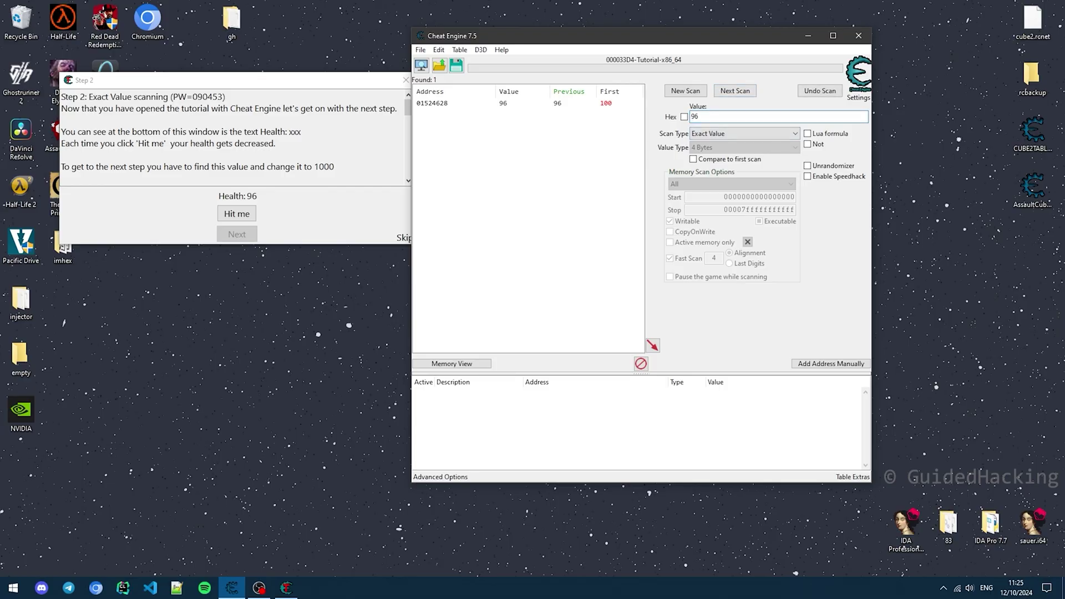
Add the found health address to the address list and set its value to 1000 to reach tutorial Step 3
double_click(472, 103)
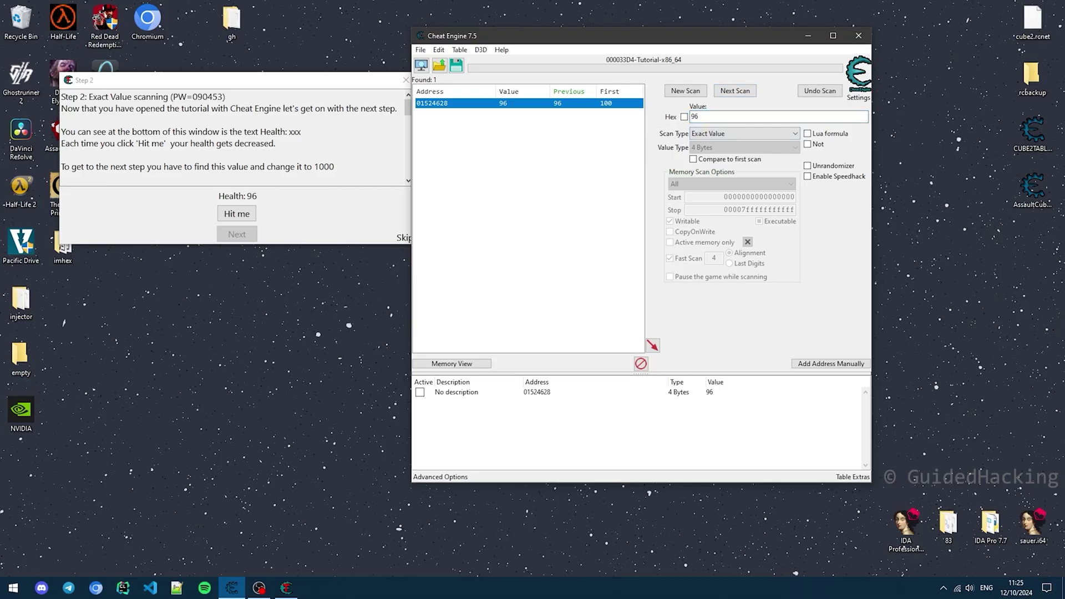
left_click(494, 392)
right_click(493, 393)
left_click(694, 422)
double_click(709, 392)
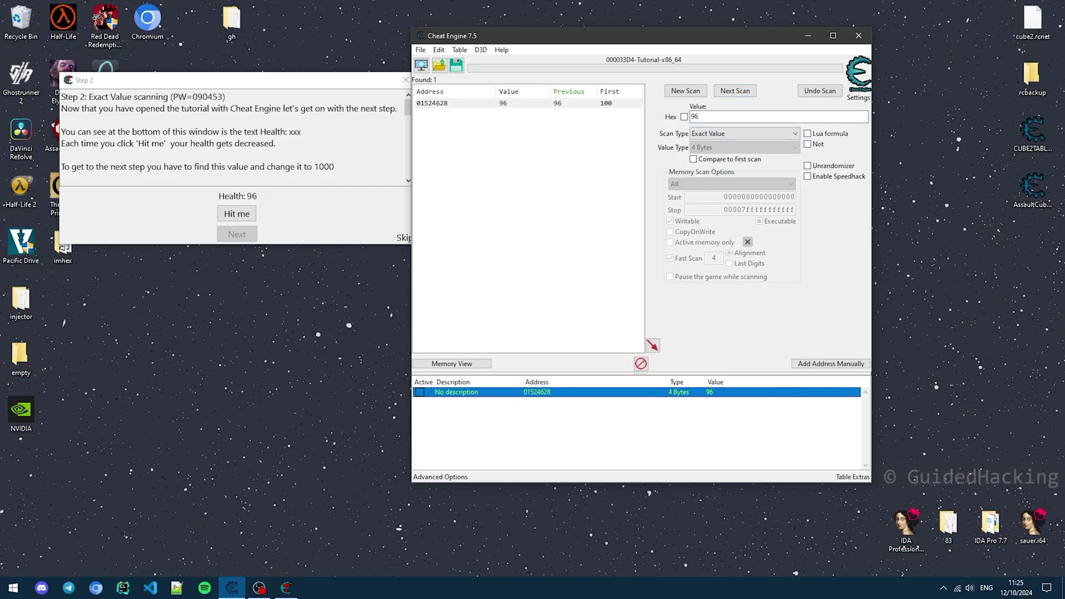
type("1000")
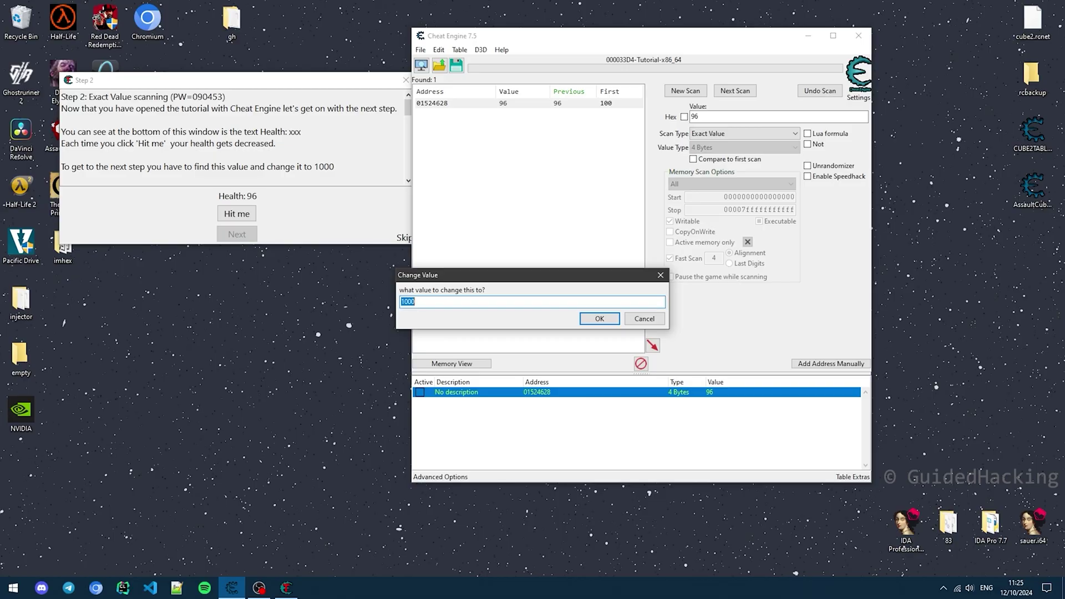
key("Return")
key("alt+Tab")
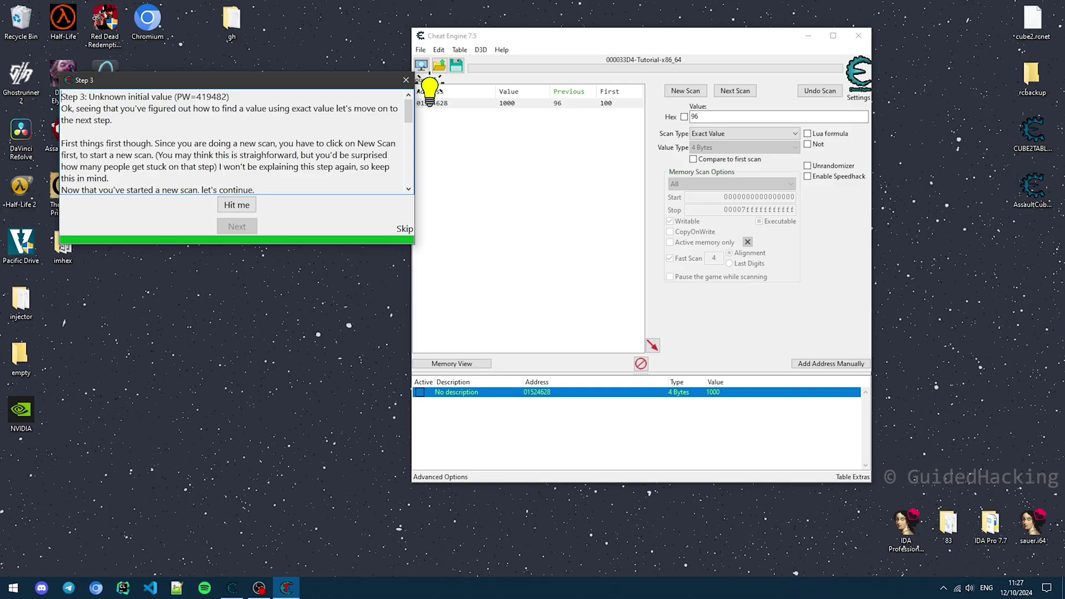
Start a new scan and run it as a 4 Bytes first scan with Unknown initial value
left_click(685, 91)
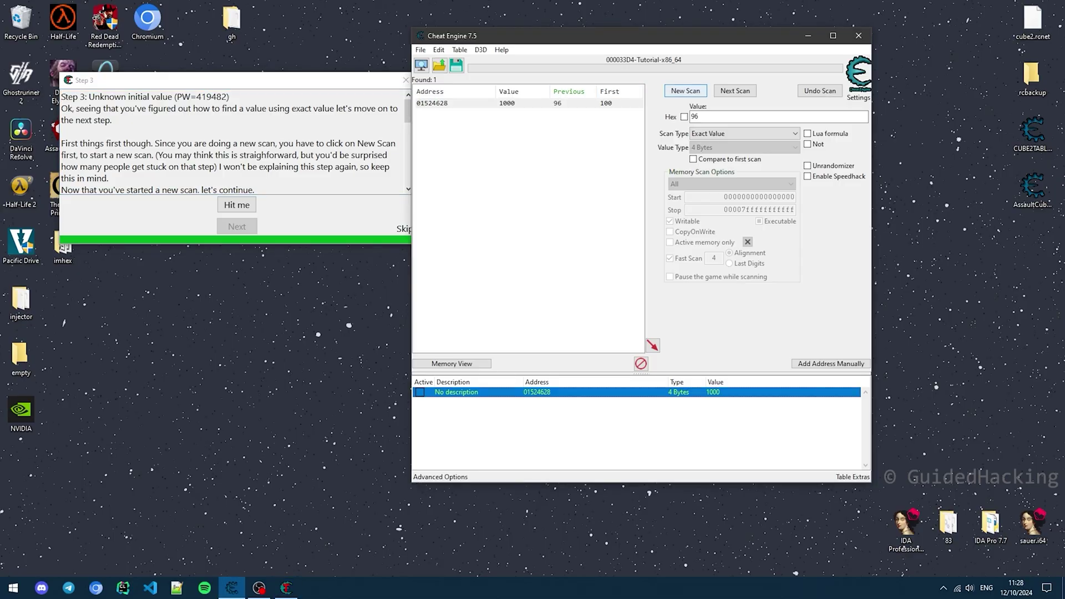
left_click(686, 91)
left_click(743, 133)
left_click(721, 175)
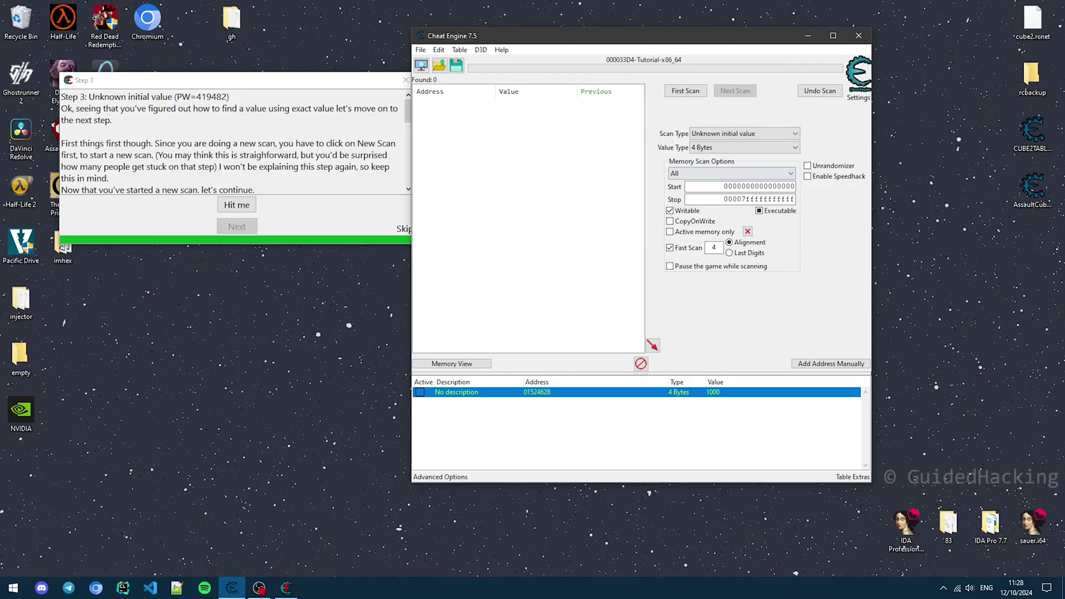
left_click(686, 90)
Take a hit in the tutorial and filter the results with a Decreased value by scan of 9
left_click(310, 139)
left_click(236, 205)
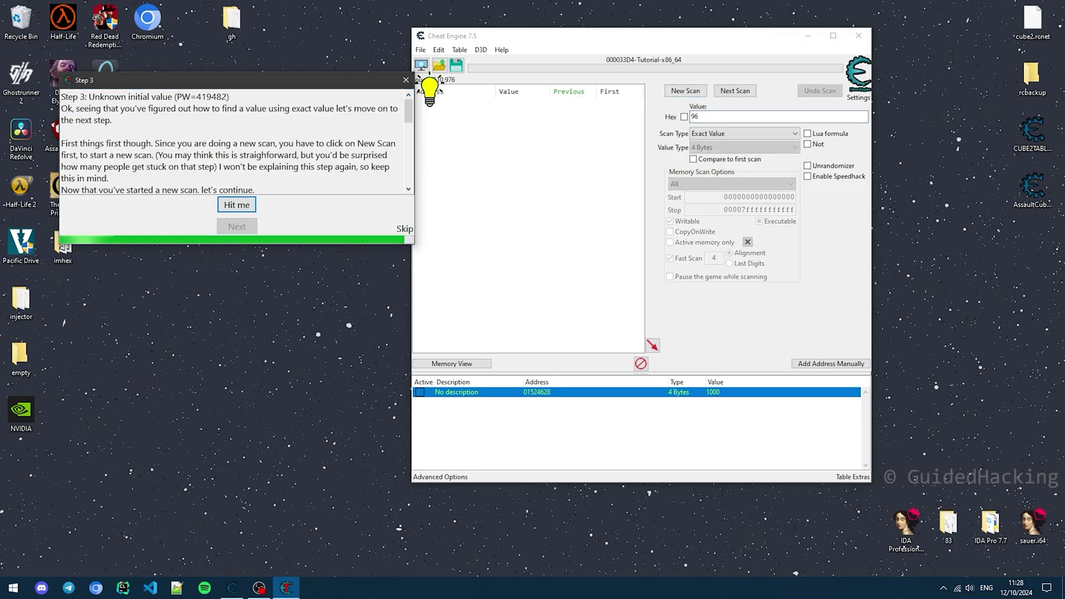
left_click(743, 133)
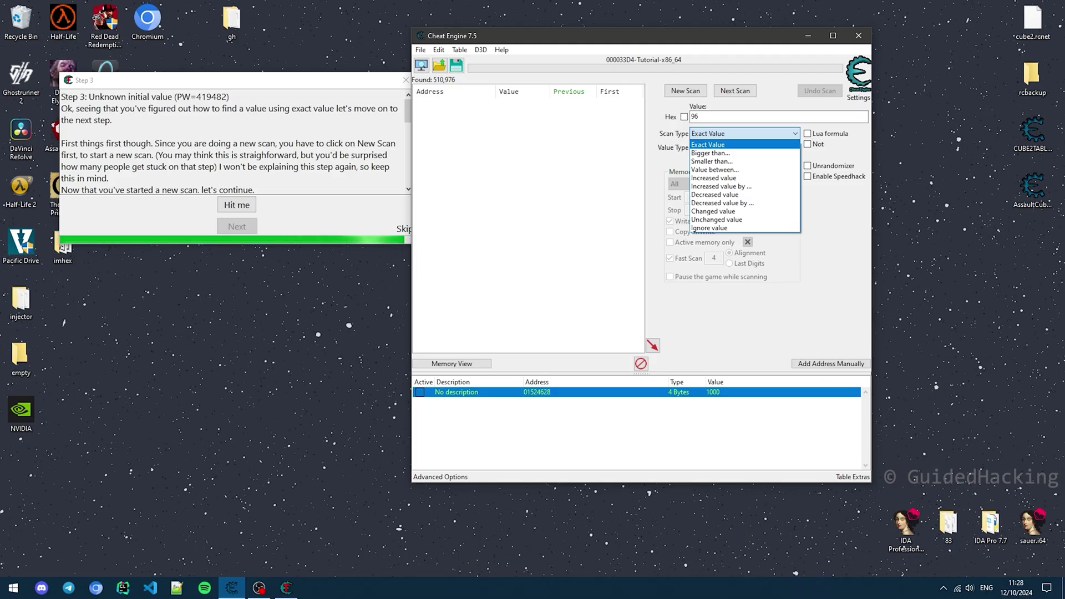
key("d")
key("d")
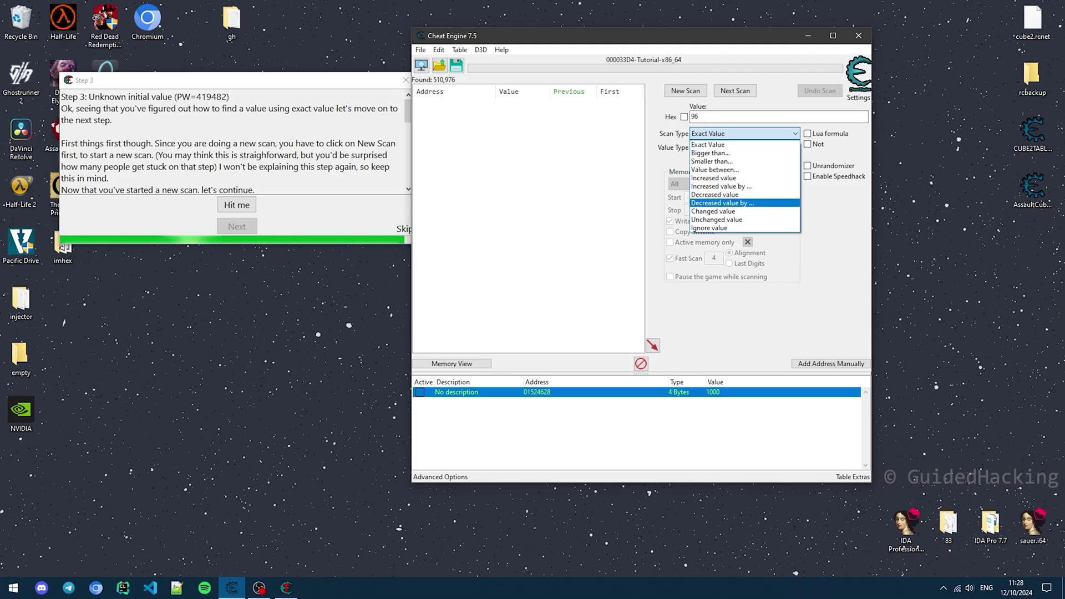
key("Return")
type("9")
key("Tab")
key("Return")
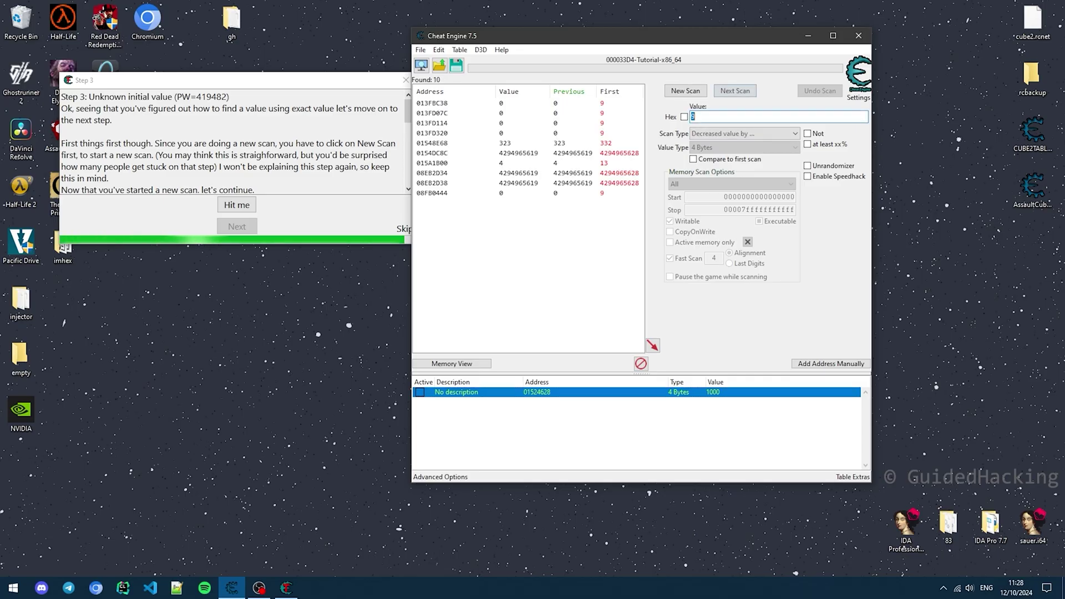
Take another hit in the tutorial and filter the results again for values decreased by 8
key("alt+Tab")
key("Return")
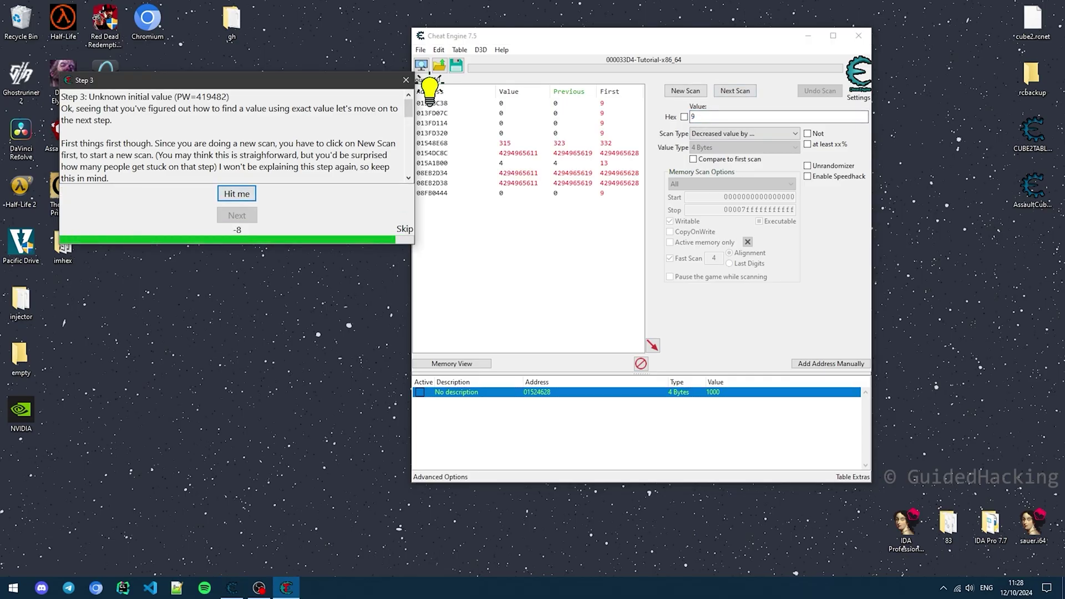
key("alt+Tab")
type("8")
key("Return")
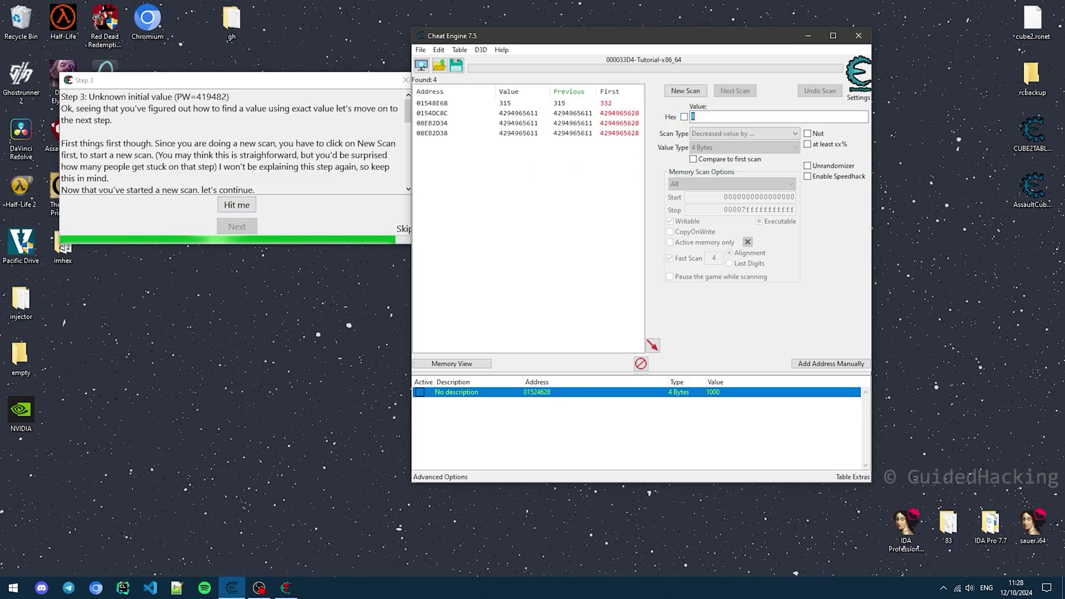
Read the remaining Step 3 instructions and add the first scan result, the one between 0 and 500, to the address list
scroll(233, 141, "down", 2)
scroll(233, 142, "down", 1)
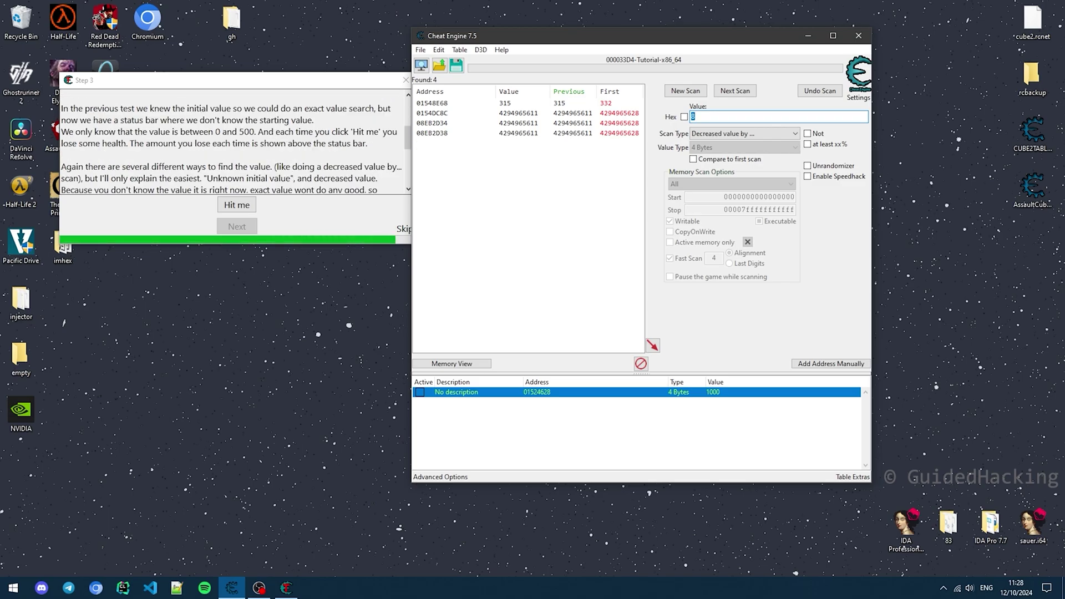
left_click_drag(215, 131, 256, 131)
left_click(257, 131)
scroll(257, 133, "down", 3)
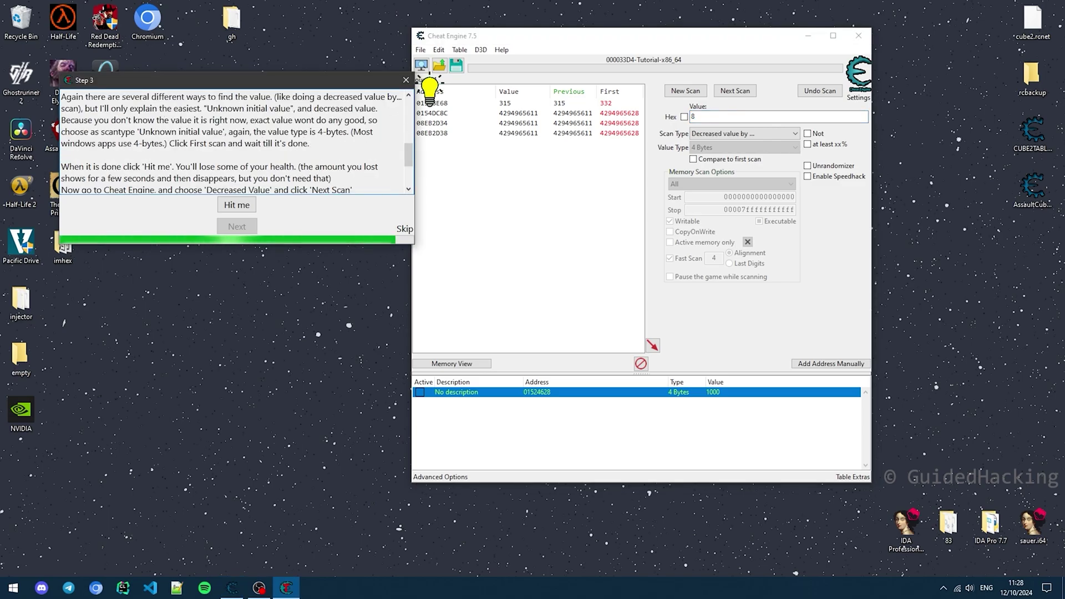
scroll(234, 142, "down", 1)
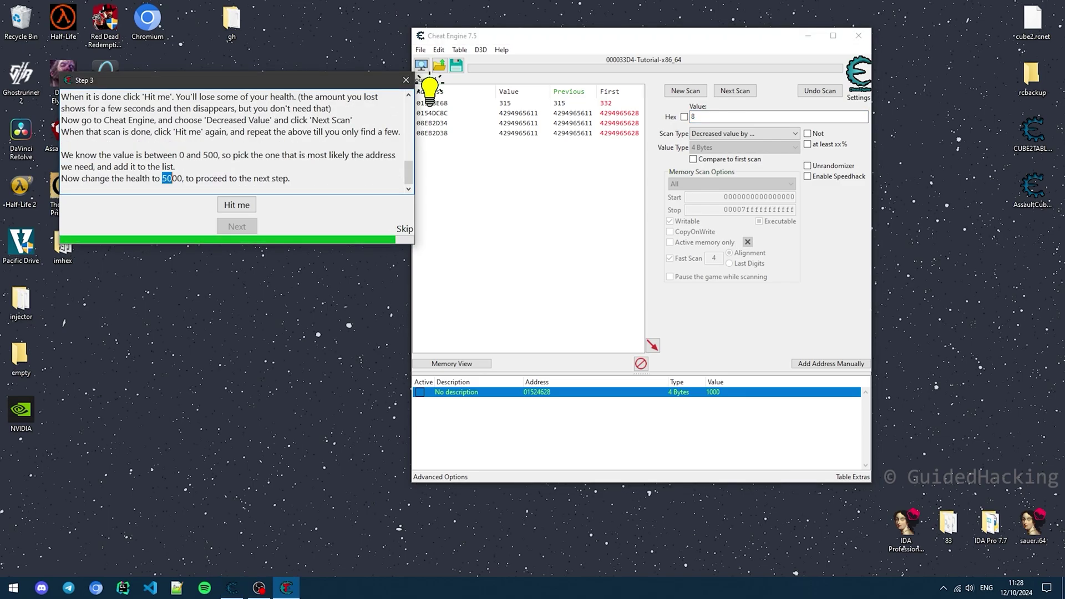
left_click(432, 103)
double_click(432, 103)
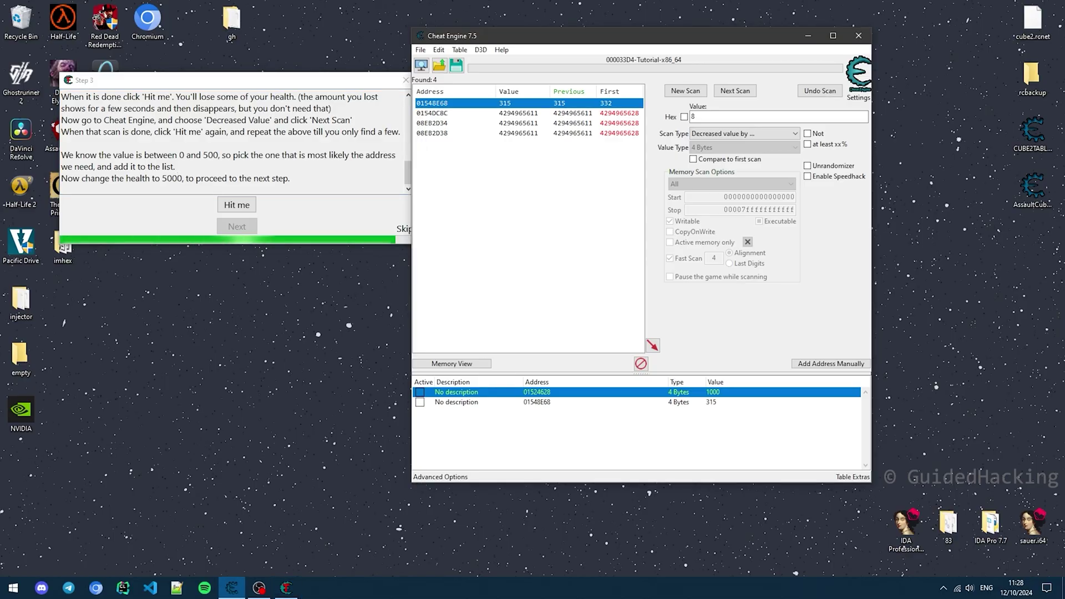
Set the value of the newly added address to 5000 and advance the tutorial to Step 4
double_click(712, 402)
type("5000")
key("Return")
left_click(177, 178)
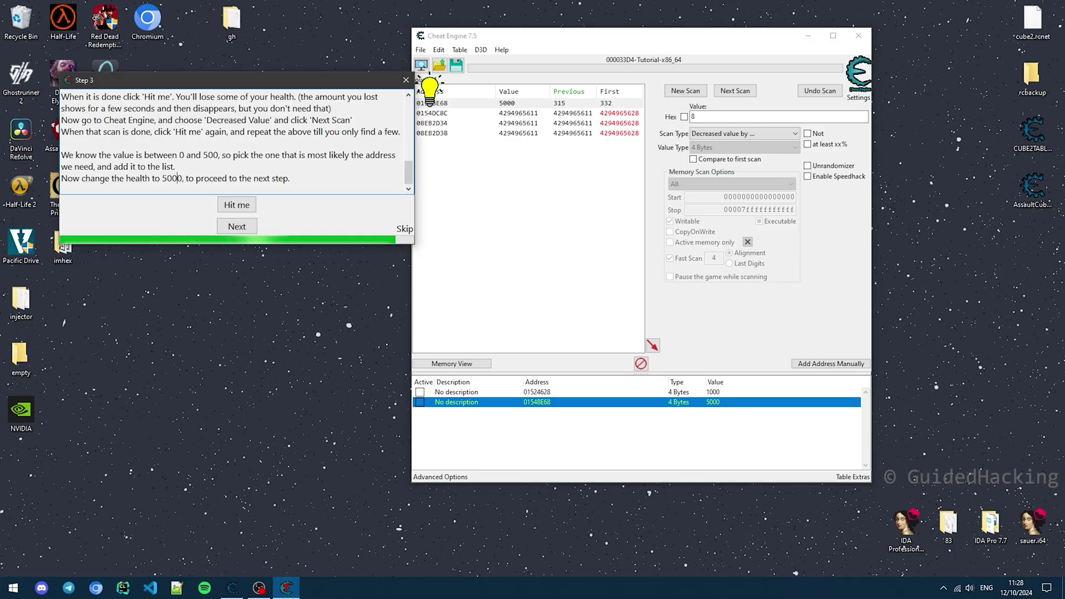
left_click(237, 226)
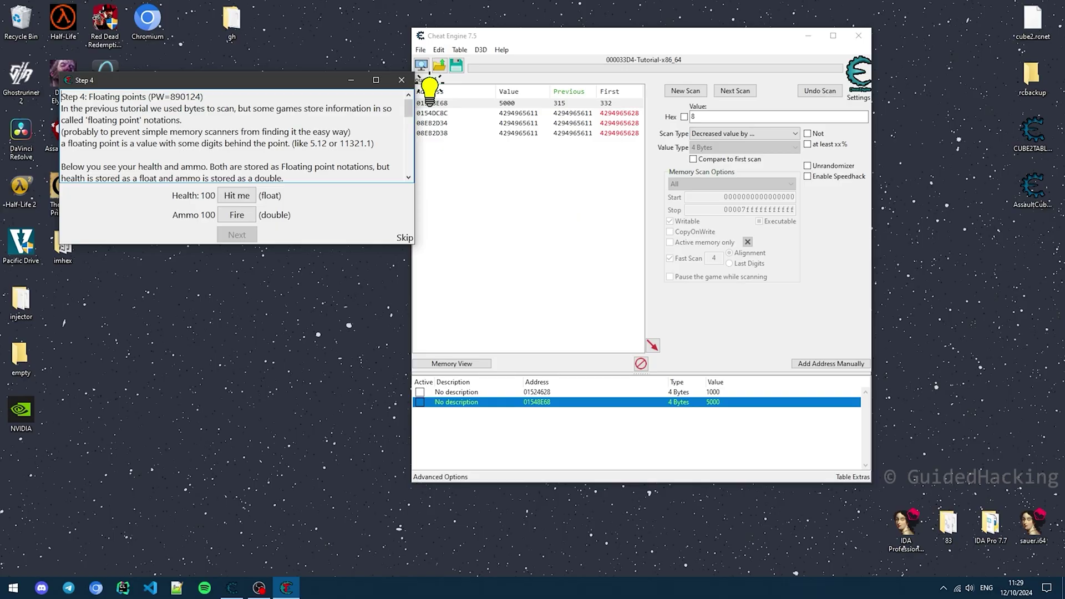
Start a new scan with value type Float and run an Exact Value first scan for the health of 100
left_click(430, 91)
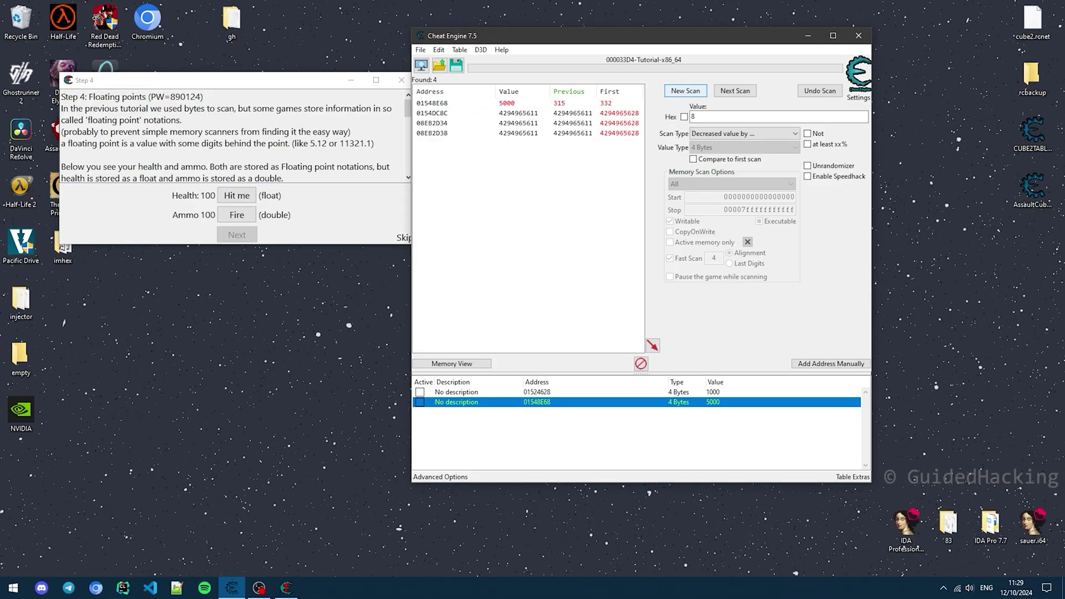
left_click(686, 91)
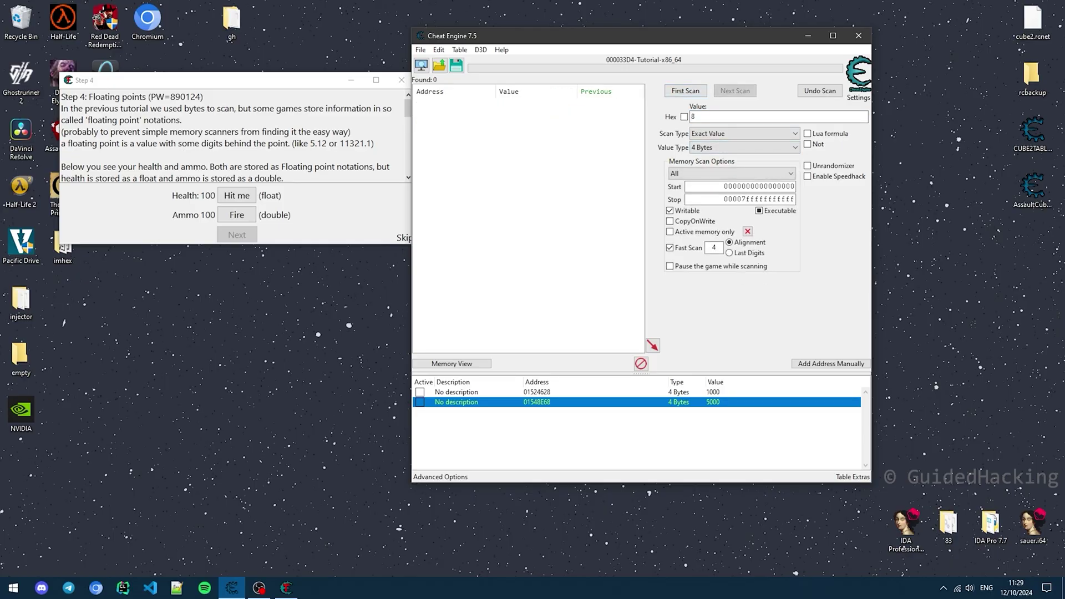
left_click(744, 147)
left_click(699, 200)
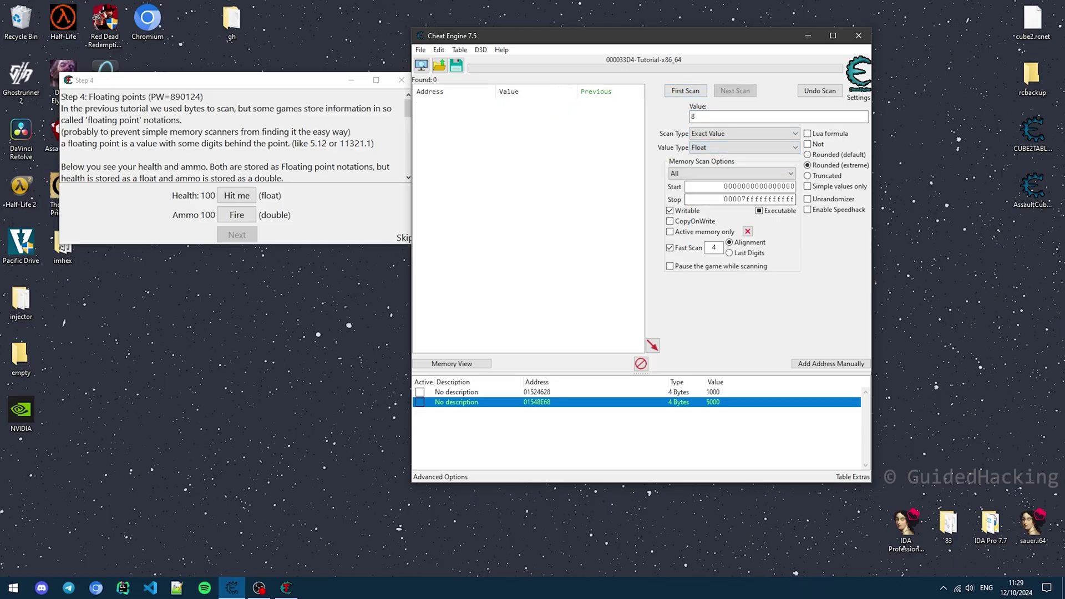
left_click(195, 195)
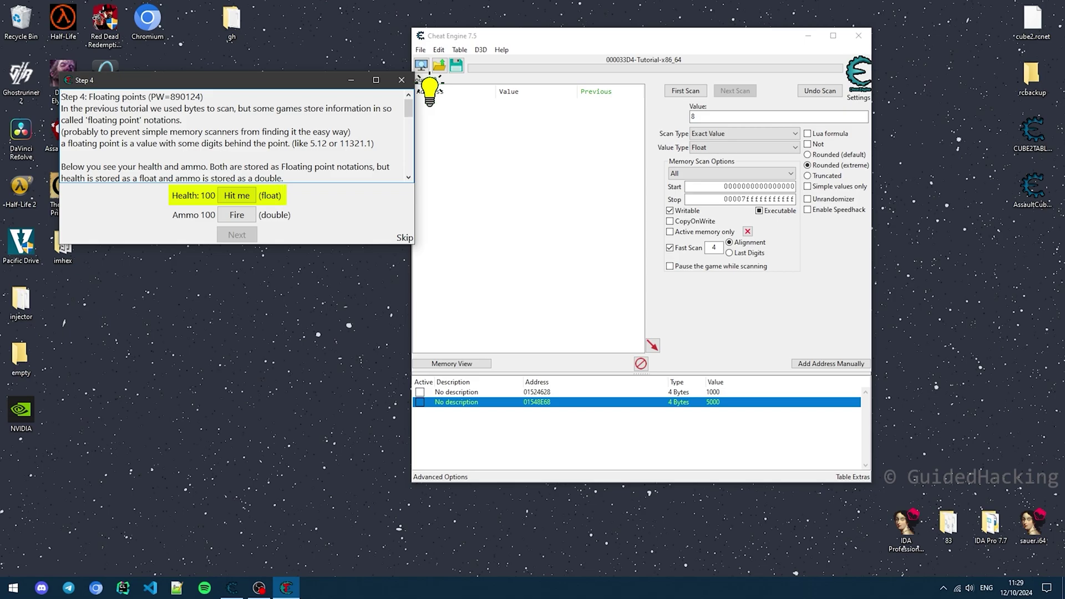
double_click(693, 116)
type("100")
key("Return")
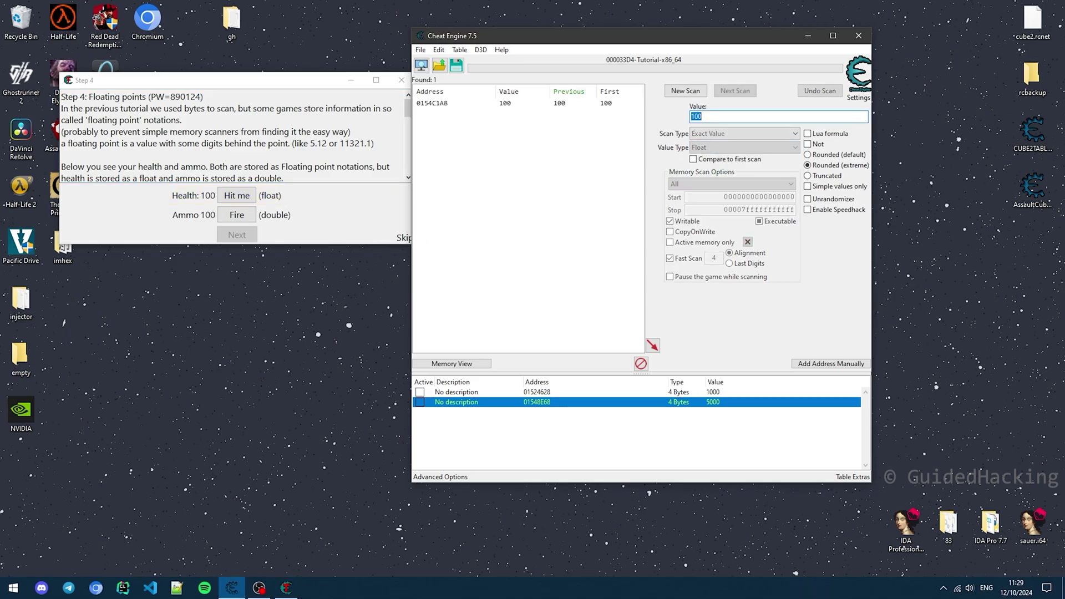
Take a hit in the tutorial and add the found float health address to the address list
left_click(237, 195)
left_click(716, 116)
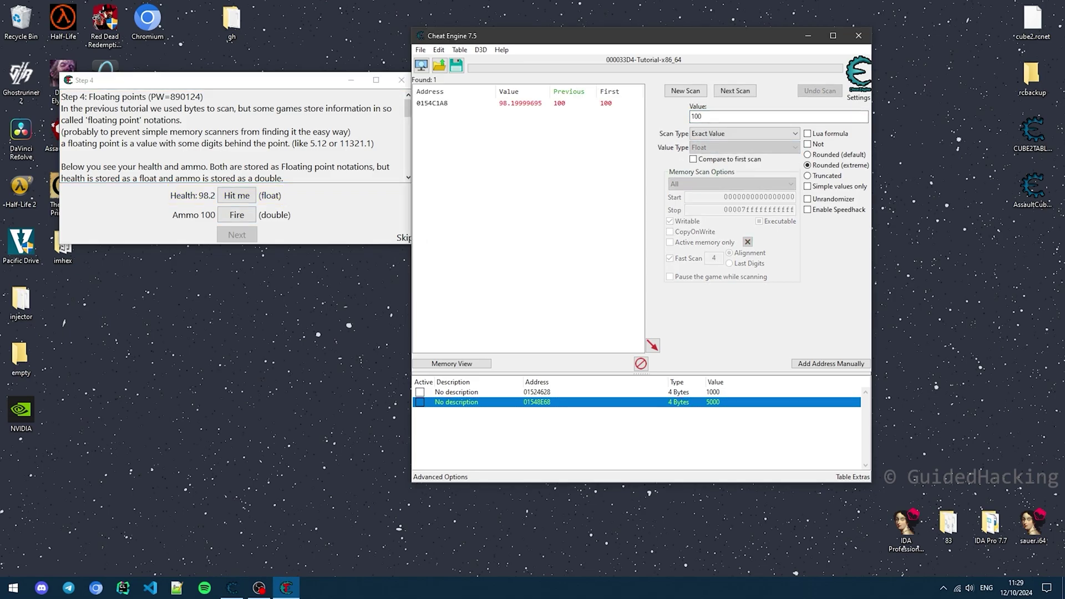
double_click(514, 103)
scroll(233, 139, "down", 3)
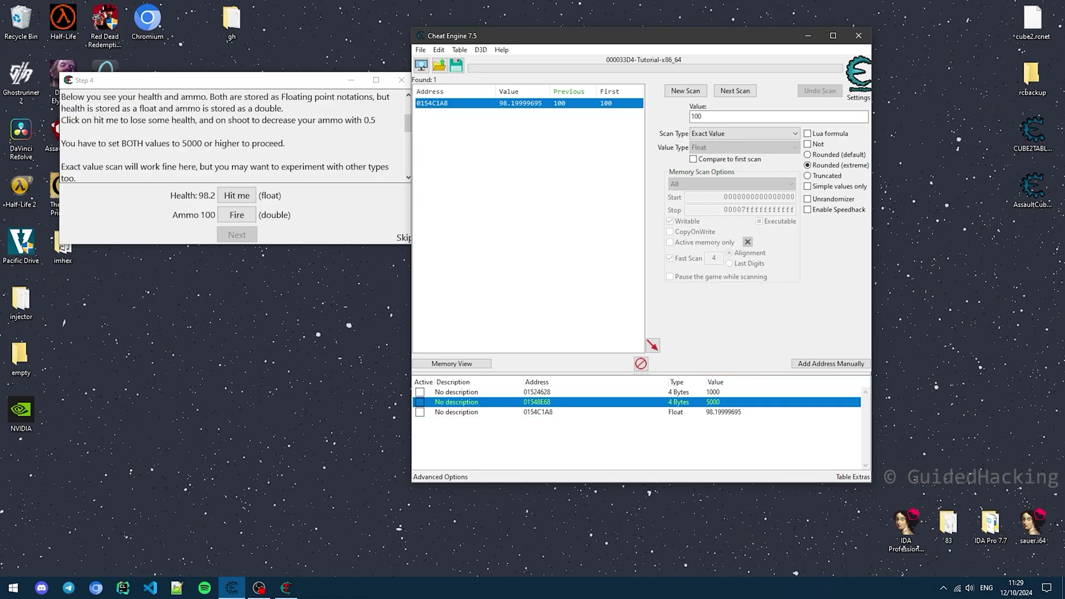
Run a new Exact Value first scan for the ammo of 100 with value type Double and add the found address to the address list
left_click(233, 139)
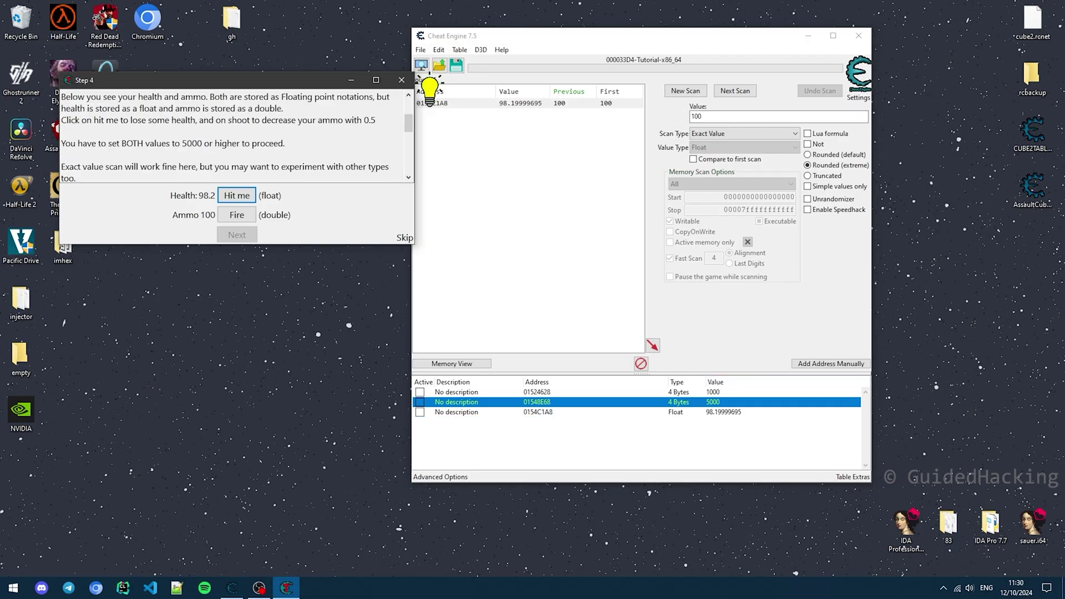
left_click(685, 90)
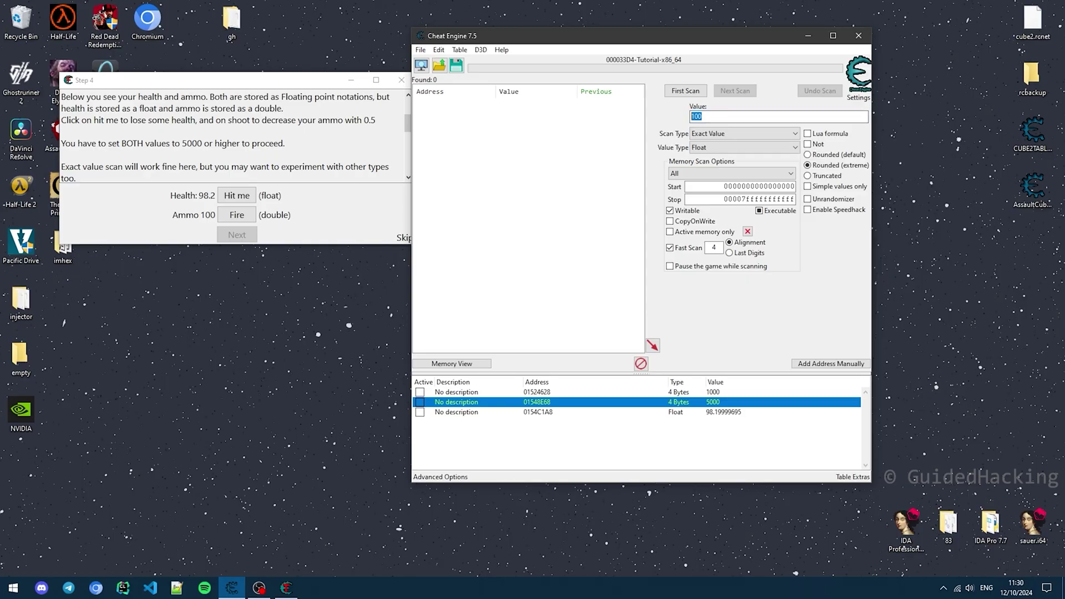
left_click(743, 147)
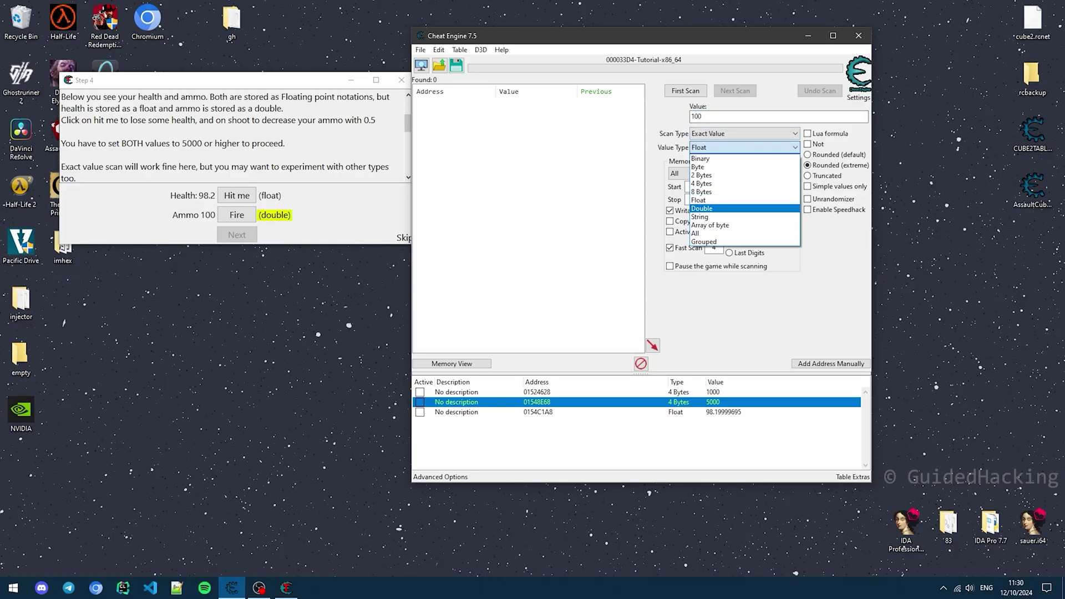
left_click(702, 203)
left_click(685, 91)
double_click(455, 103)
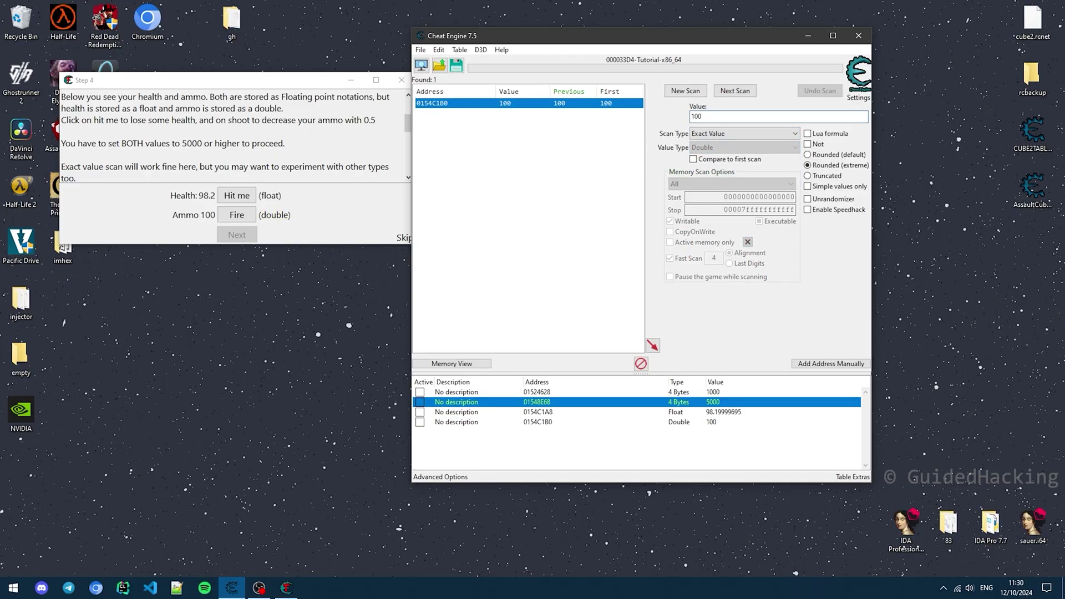
Set the value of the newly added Double ammo address to 5000
double_click(712, 422)
type("5000")
key("Return")
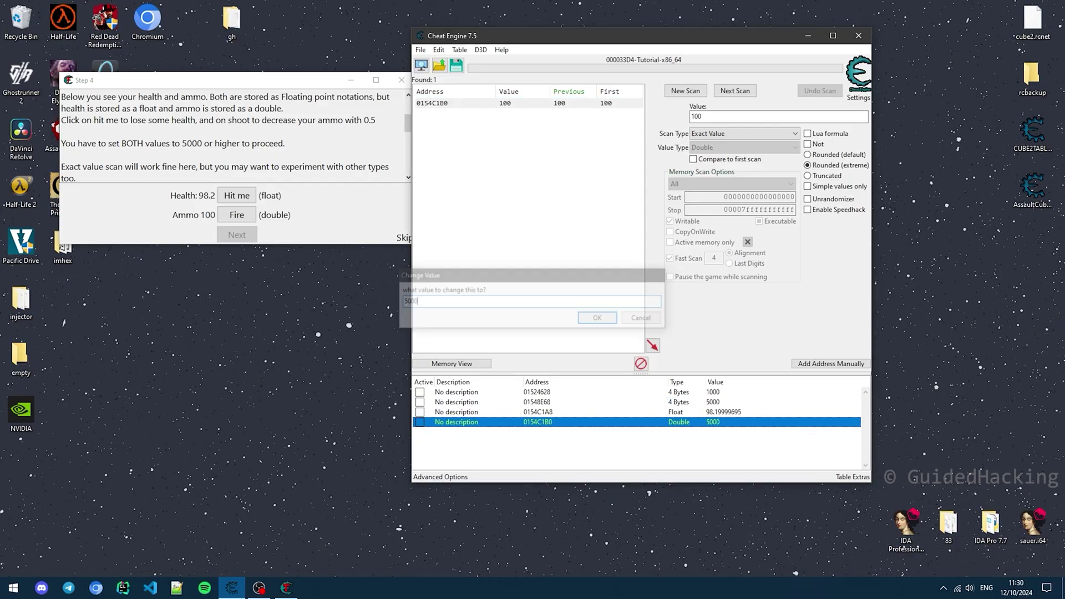
Set the value of the Float health address to 5000 and advance the tutorial to Step 5
double_click(713, 401)
key("Escape")
double_click(723, 412)
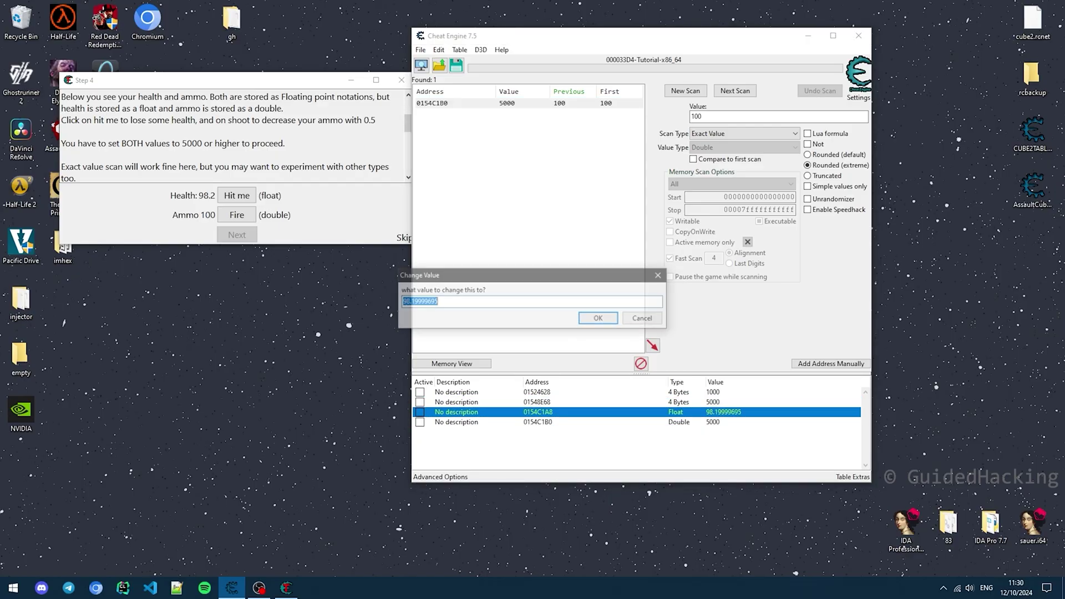
type("5000")
key("Return")
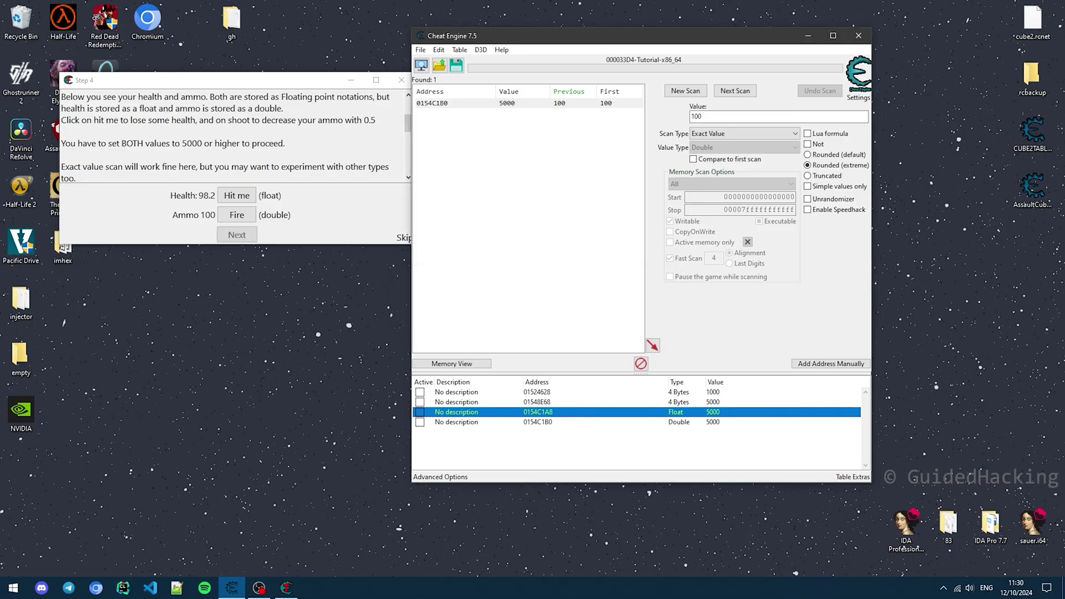
key("alt+Tab")
left_click(237, 235)
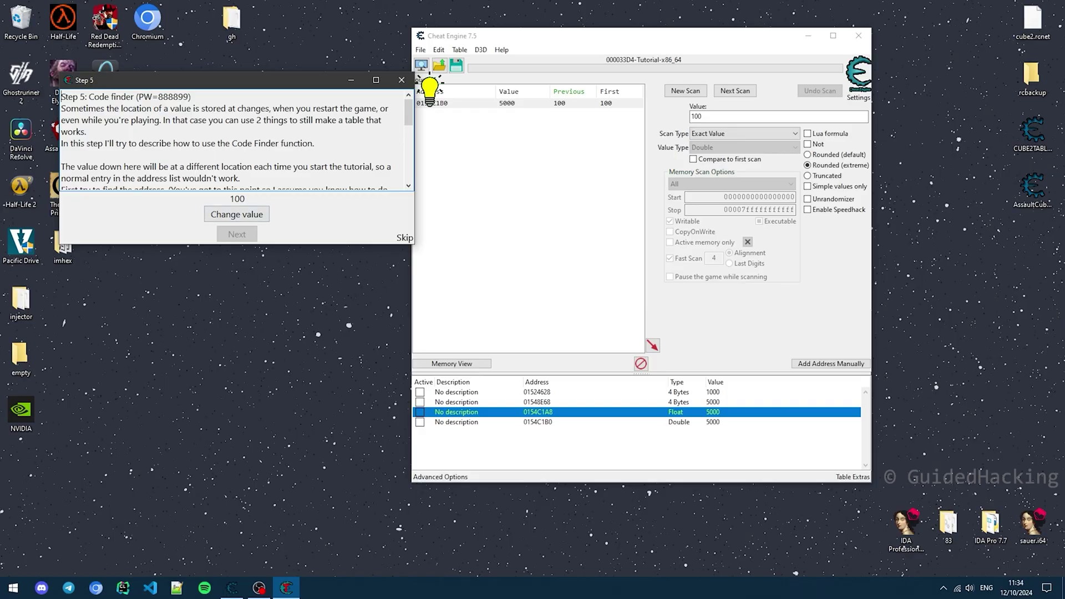
Start a new scan with value type 4 Bytes and run an Exact Value first scan for 100
left_click(430, 92)
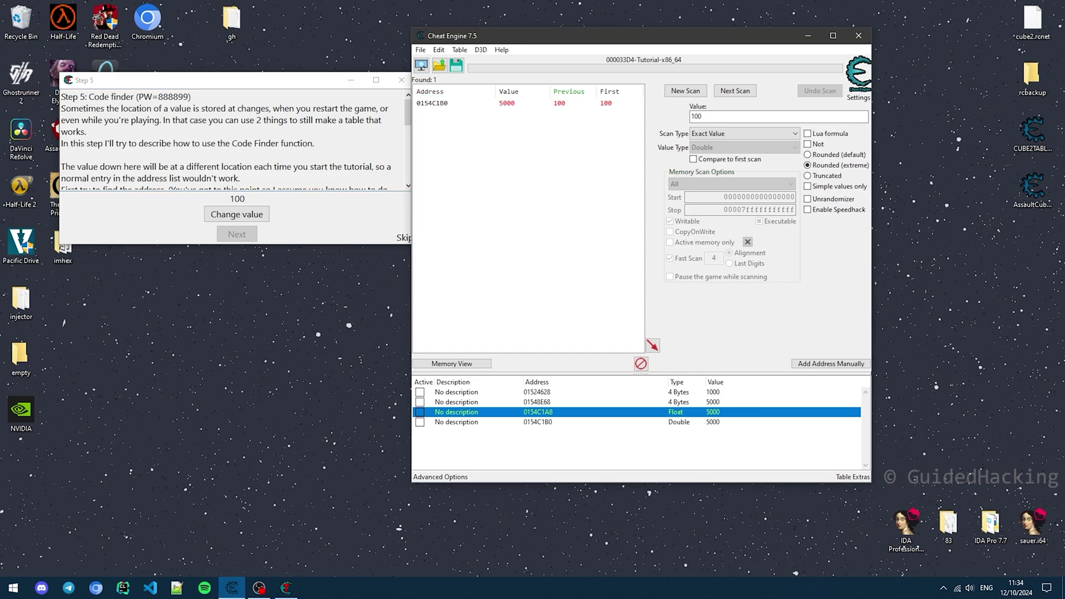
left_click(685, 90)
left_click(743, 147)
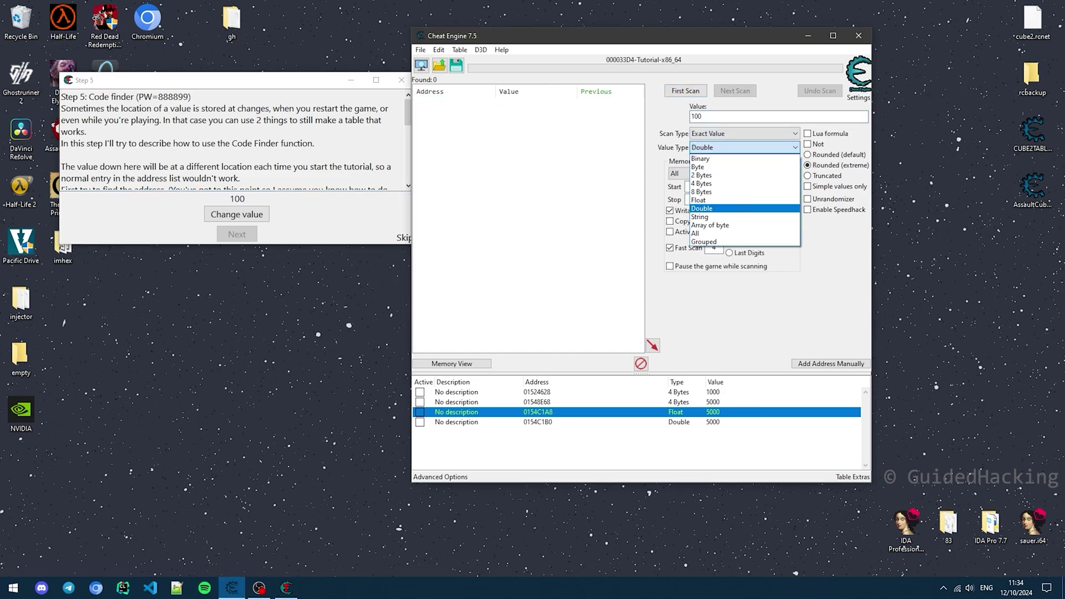
left_click(744, 183)
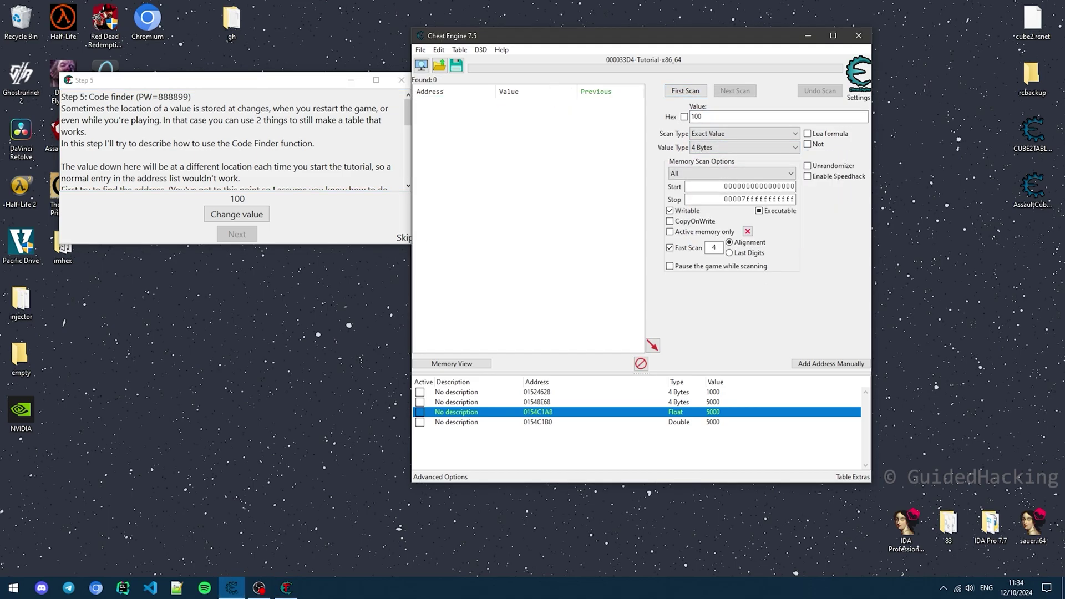
left_click(685, 91)
Change the value in the tutorial, run a next scan for 419, and add the found address to the address list
left_click(236, 214)
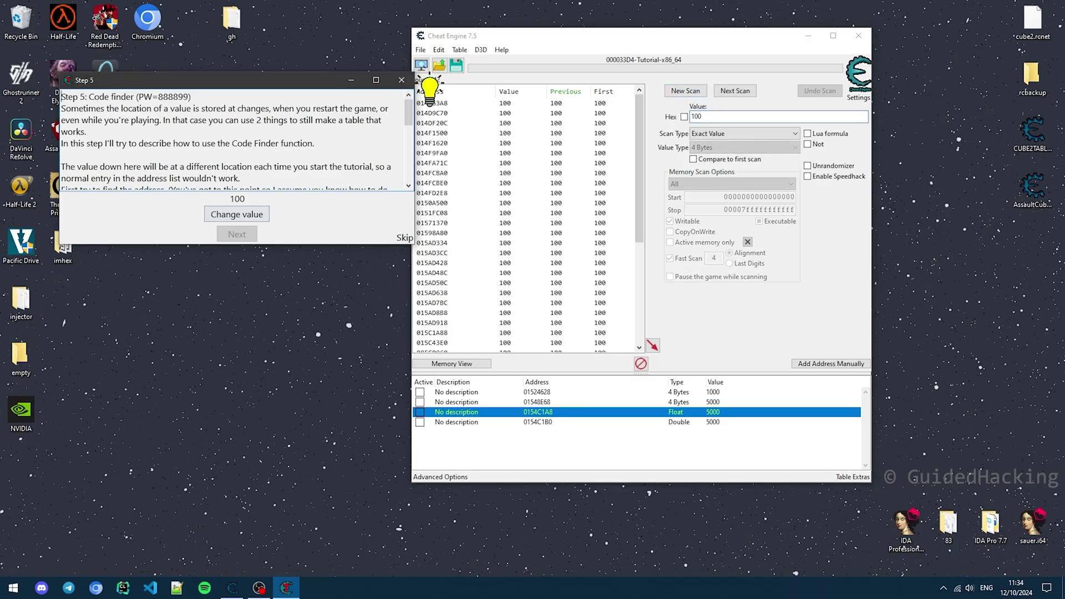
double_click(715, 117)
type("419")
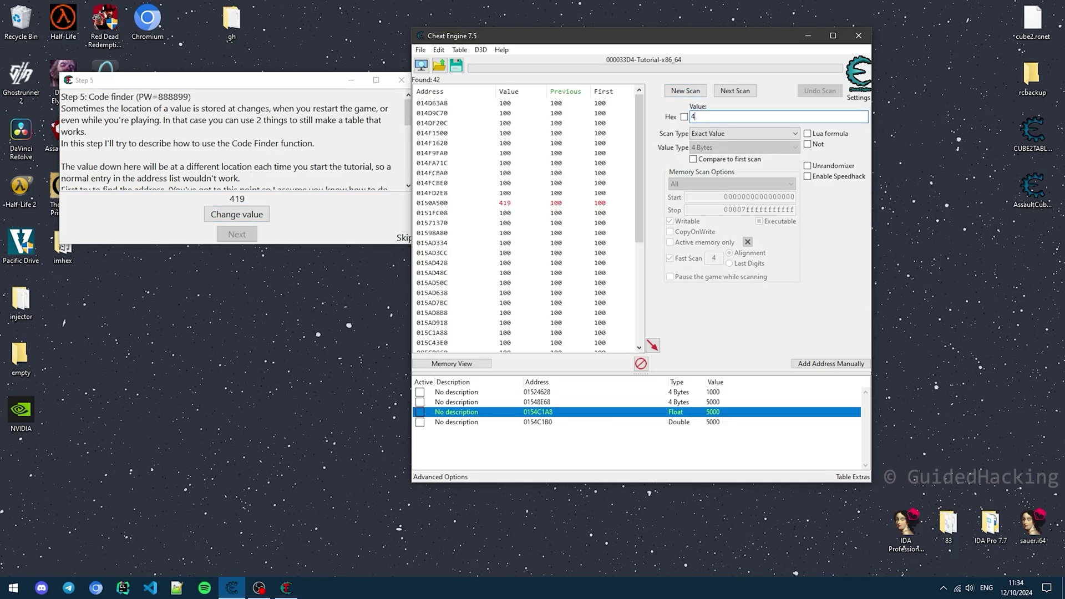
left_click(735, 90)
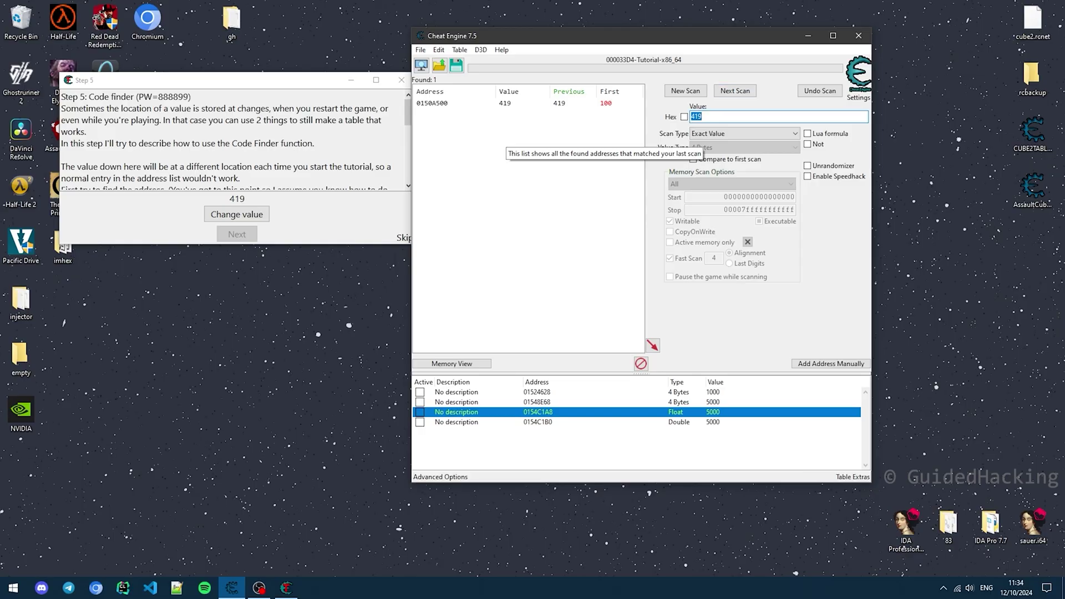
double_click(506, 104)
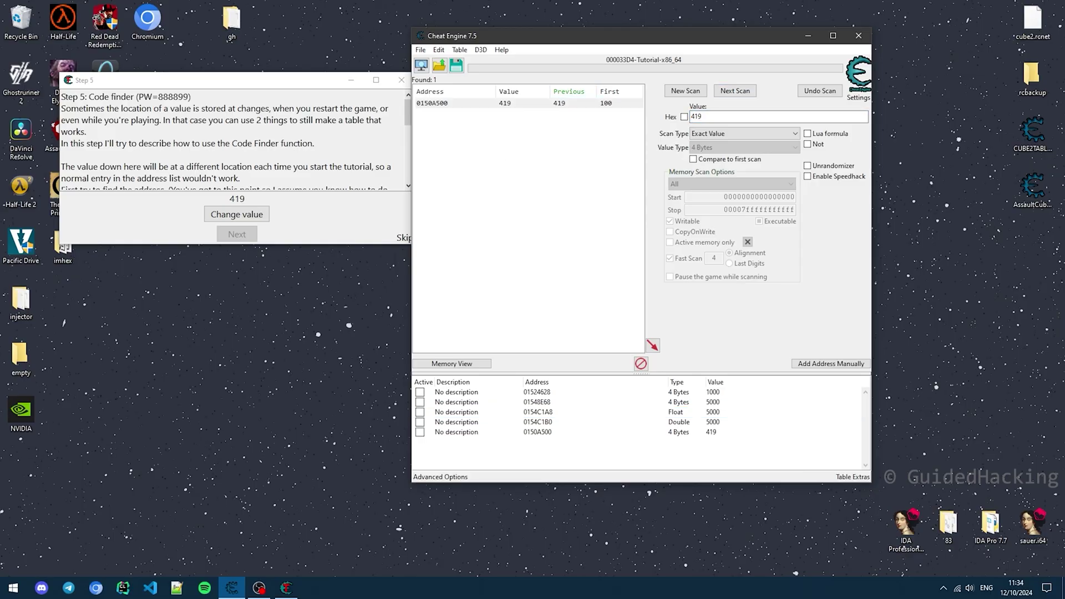
Find out what writes to the newly added address, attaching the debugger, and change the tutorial value to trigger a write
right_click(679, 434)
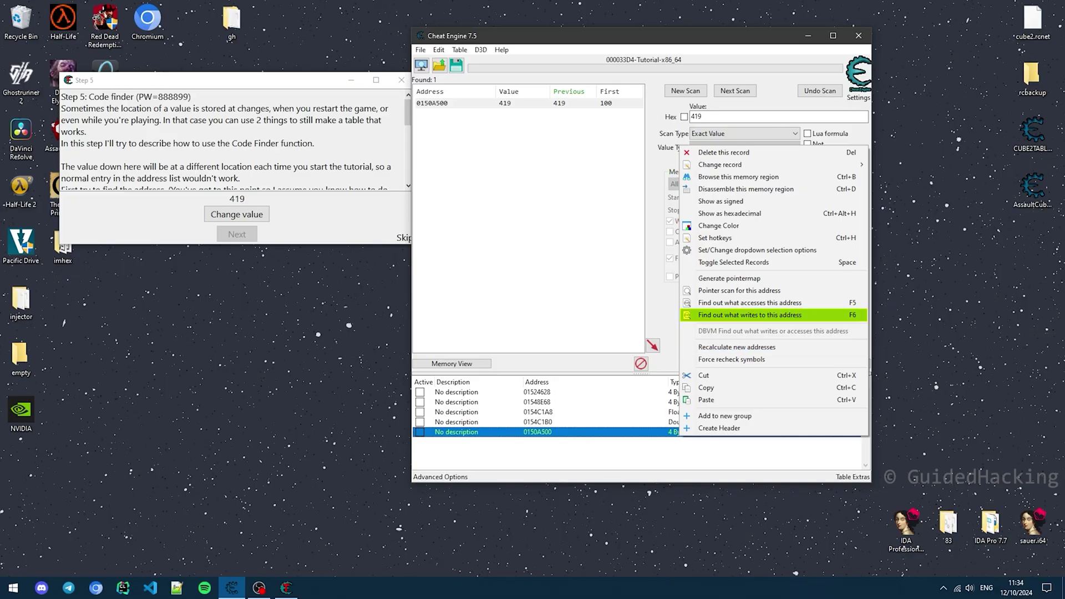
left_click(749, 315)
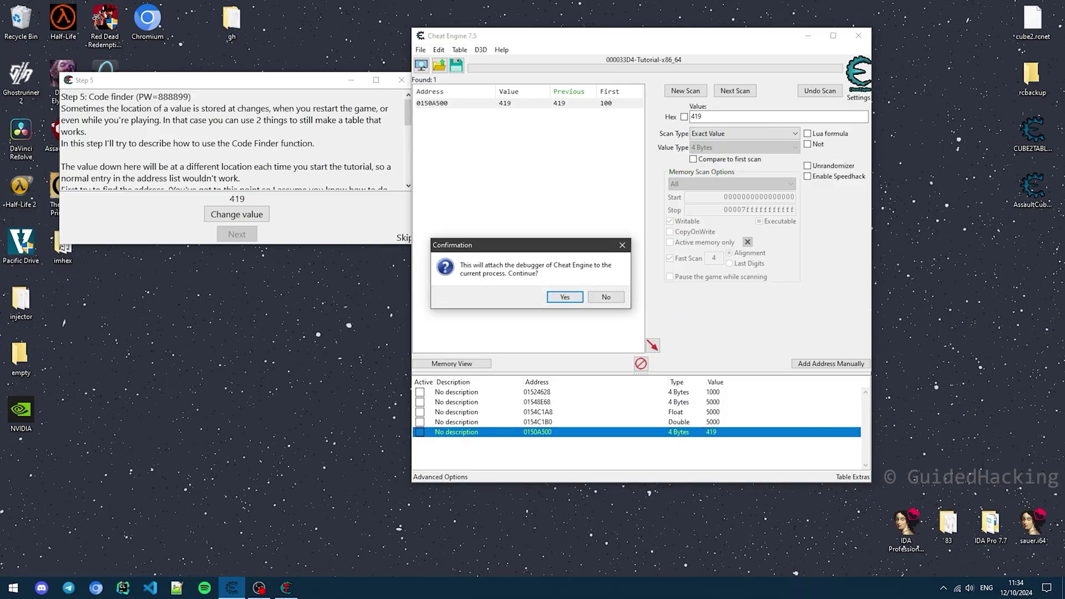
left_click(566, 297)
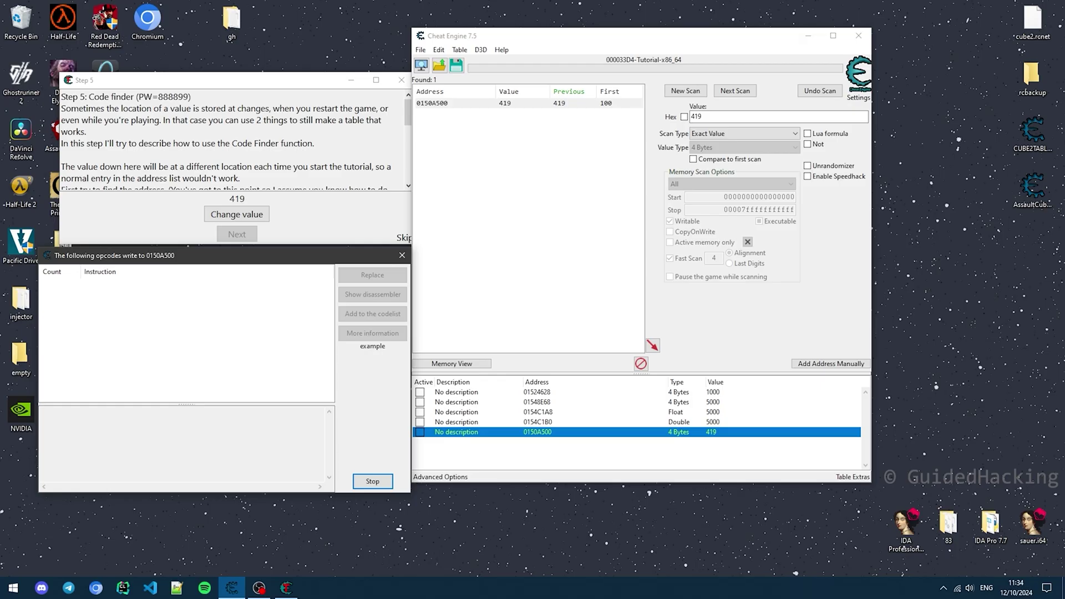
left_click(236, 214)
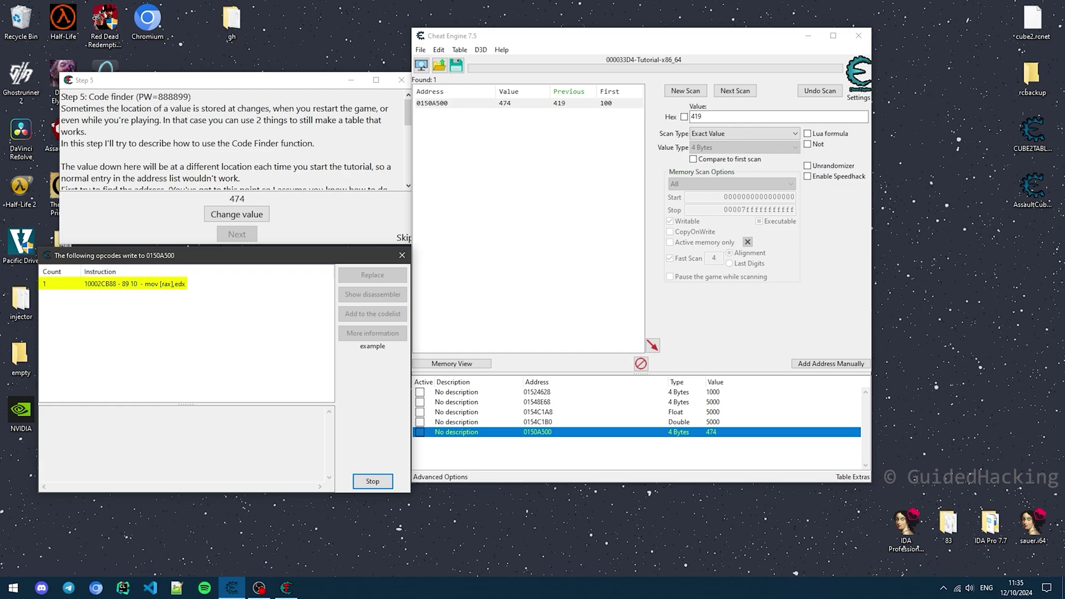
Examine the surrounding code and register values, including RAX and RDX, of the instruction that writes to the address
left_click(134, 284)
scroll(187, 444, "down", 2)
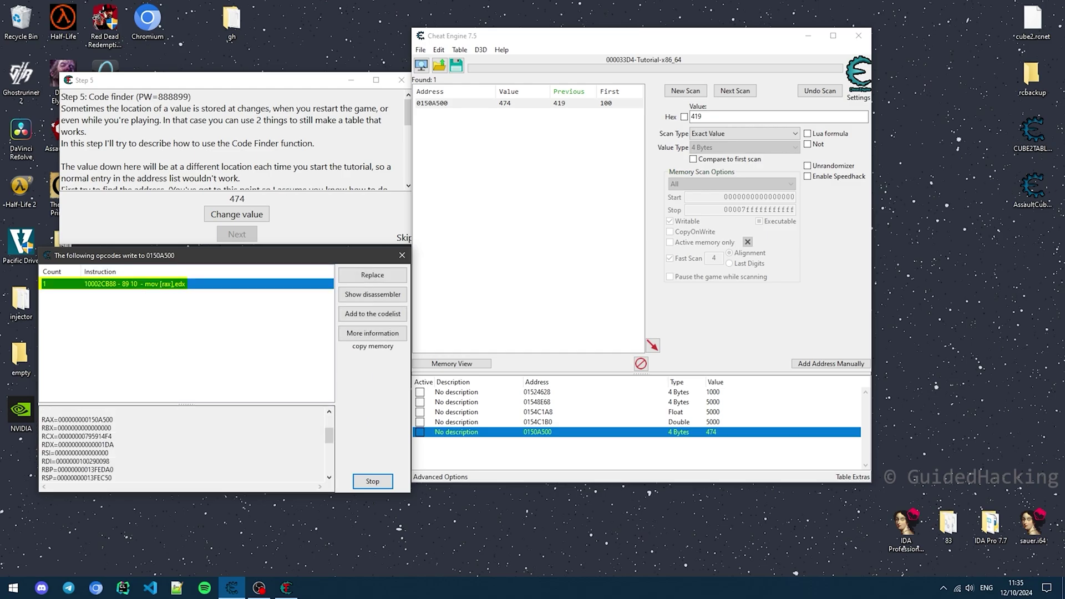
left_click(105, 444)
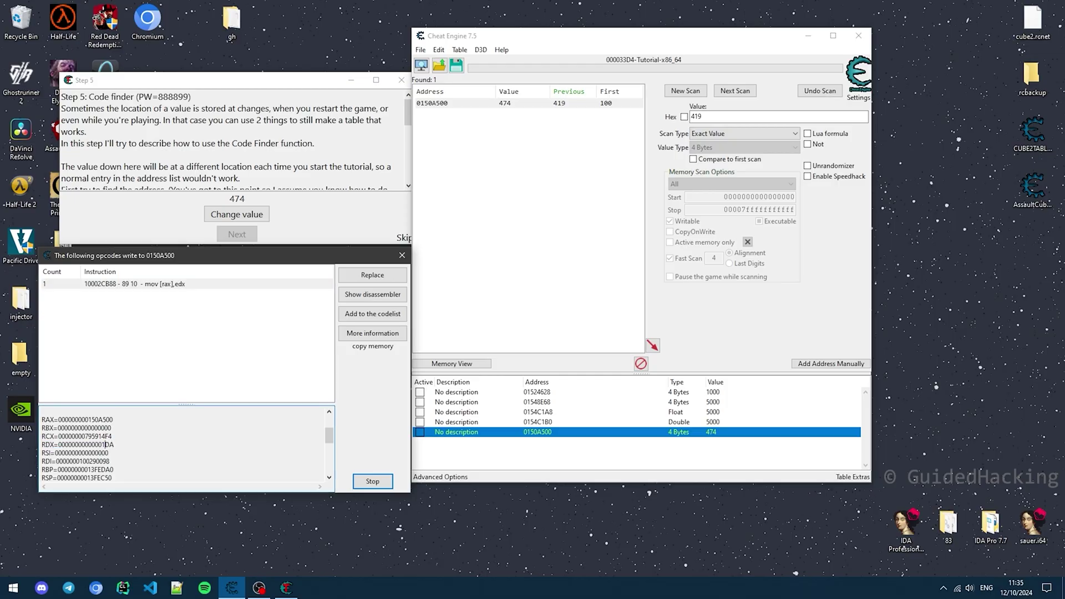
scroll(105, 445, "up", 2)
left_click(134, 284)
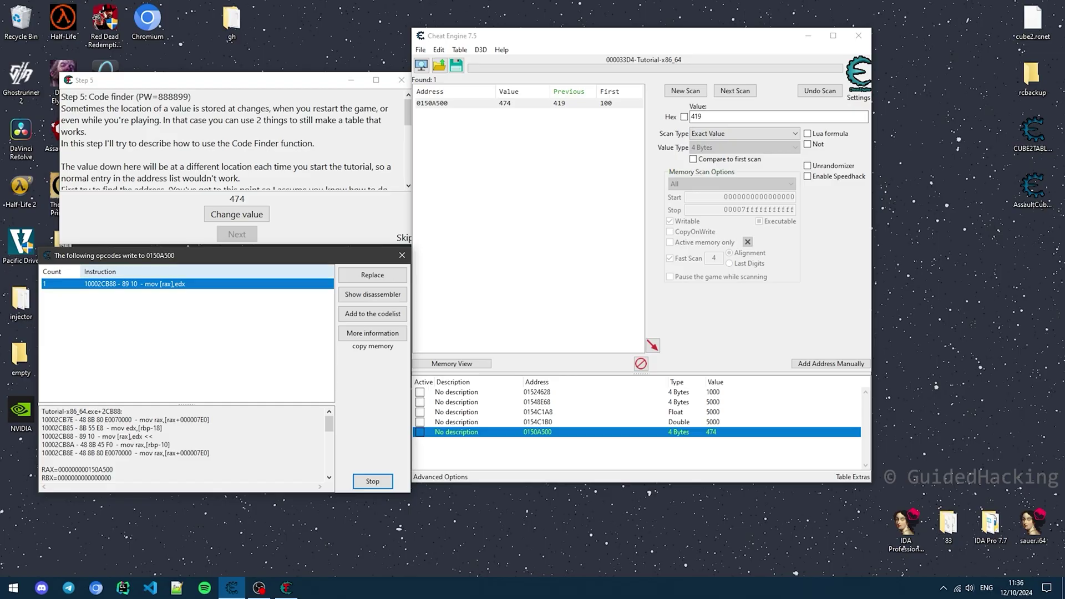
Replace the mov [rax],edx instruction with code that does nothing, keeping the suggested code name, and view it in the disassembler
right_click(195, 284)
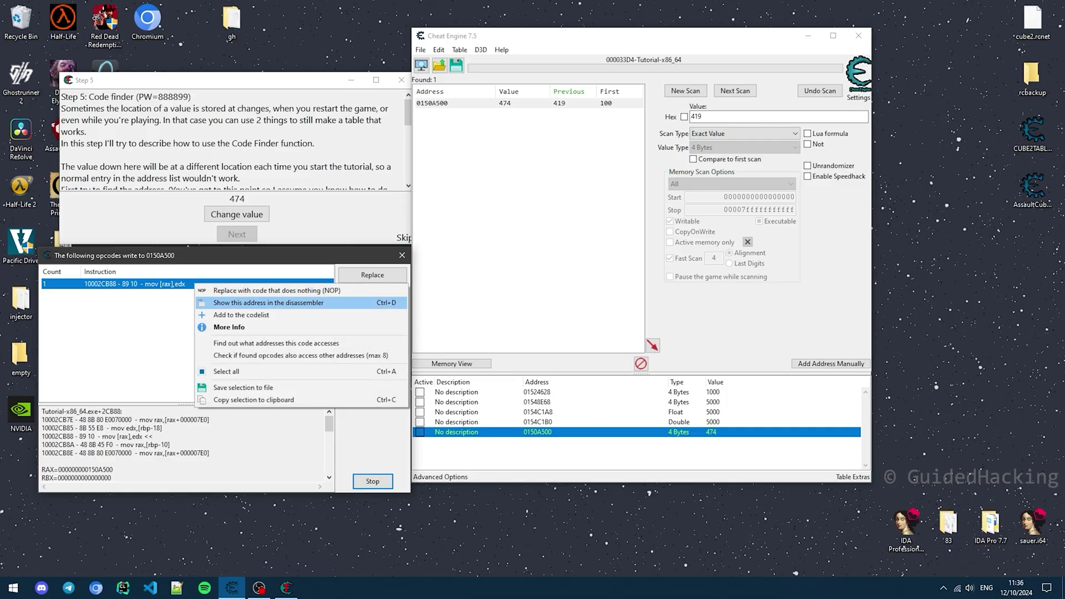
left_click(275, 290)
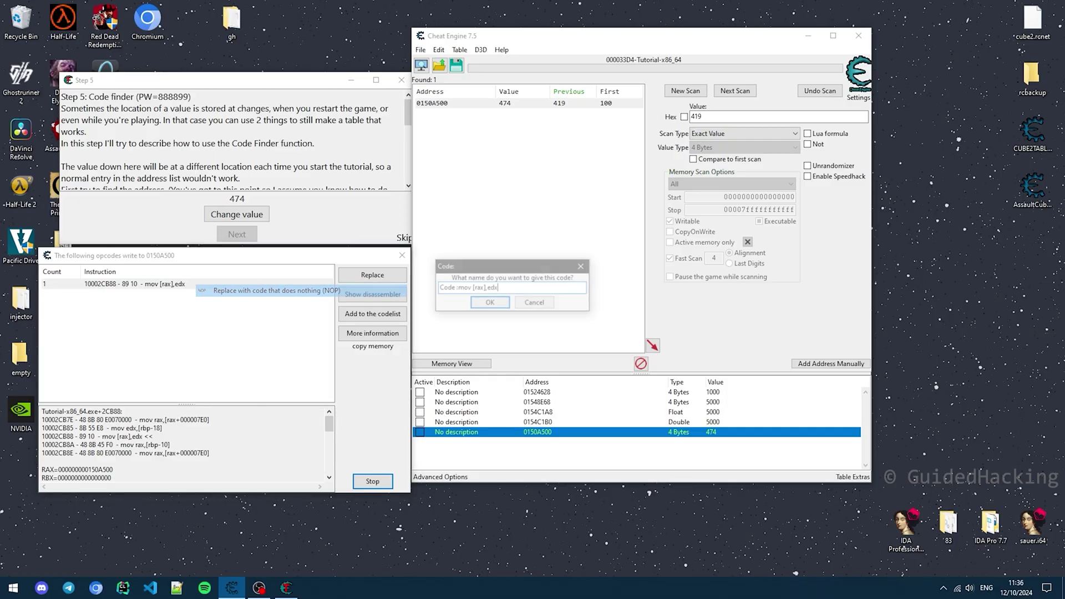
key("Return")
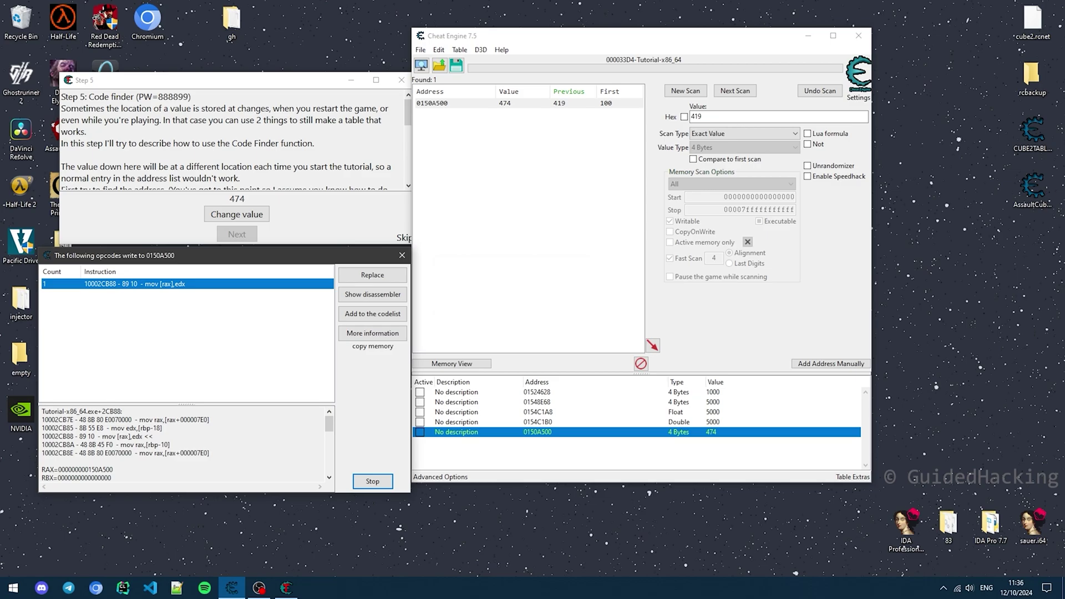
left_click(373, 294)
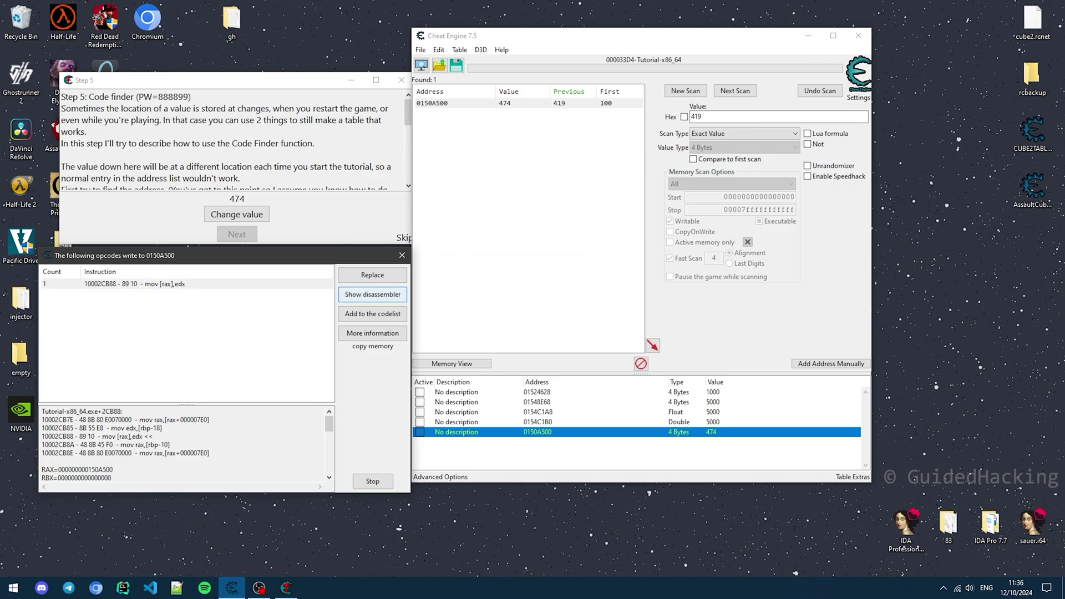
scroll(513, 294, "up", 1)
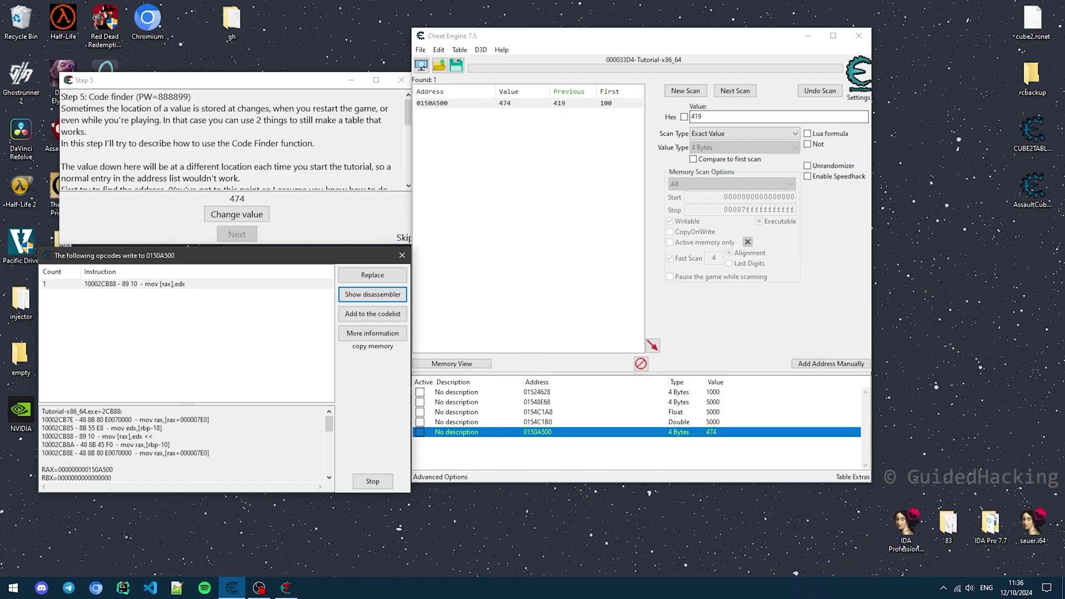
Change the value in the tutorial to test the replaced code and advance to Step 6
left_click(237, 214)
scroll(232, 140, "down", 3)
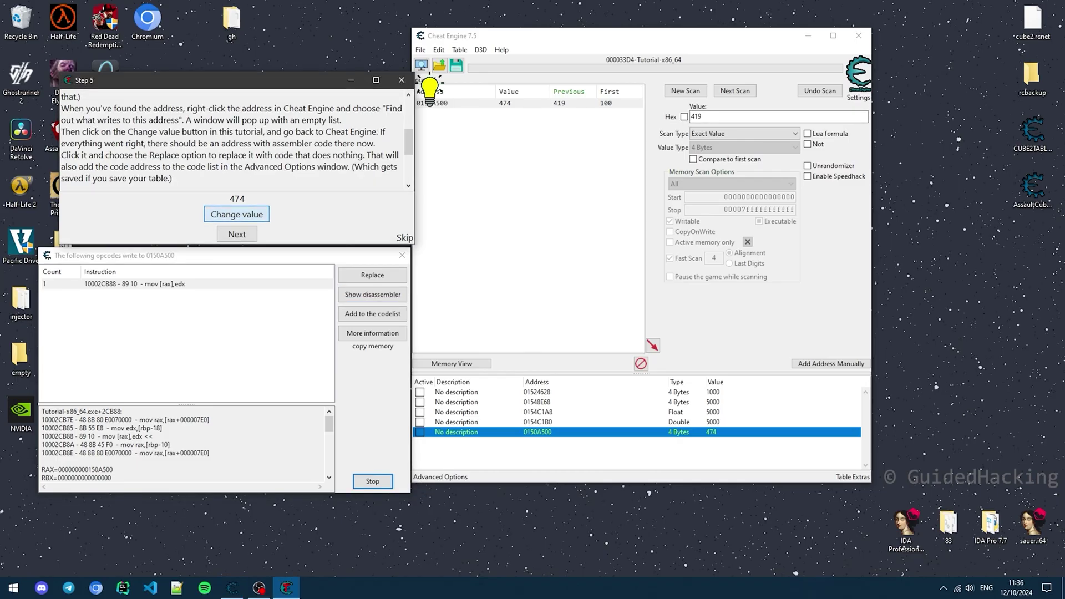
scroll(231, 140, "up", 3)
left_click(236, 234)
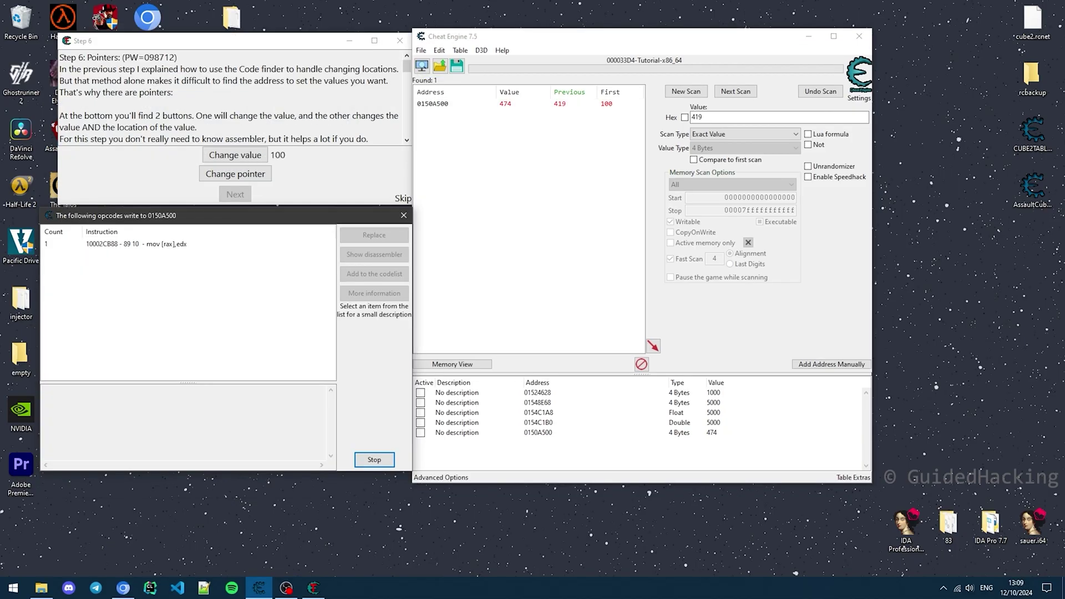
Show the found instruction that wrote to the address in the disassembler
left_click(189, 244)
left_click(374, 254)
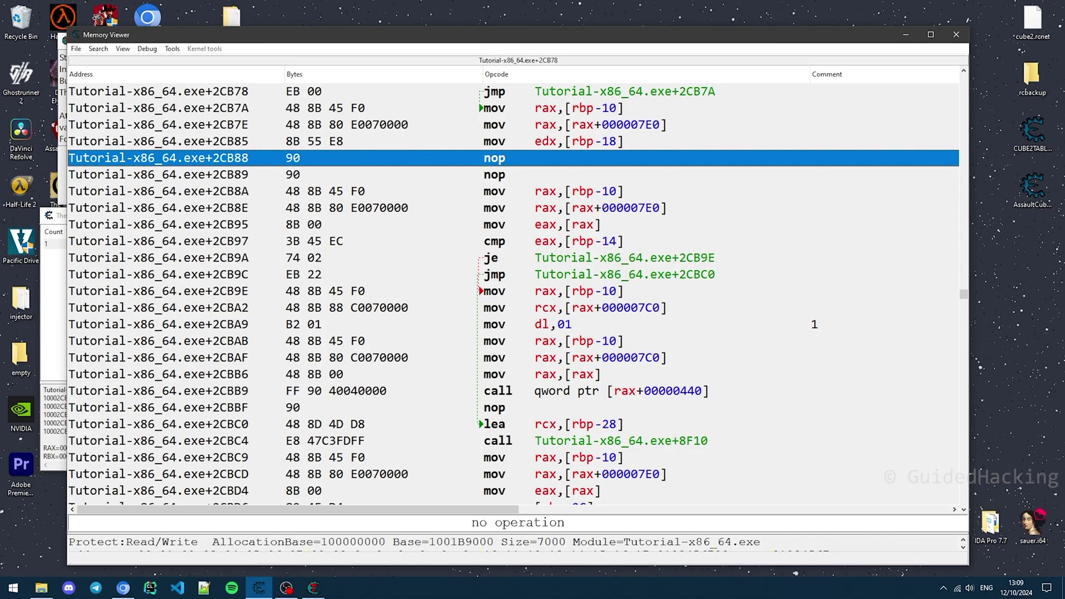
left_click_drag(402, 37, 423, 24)
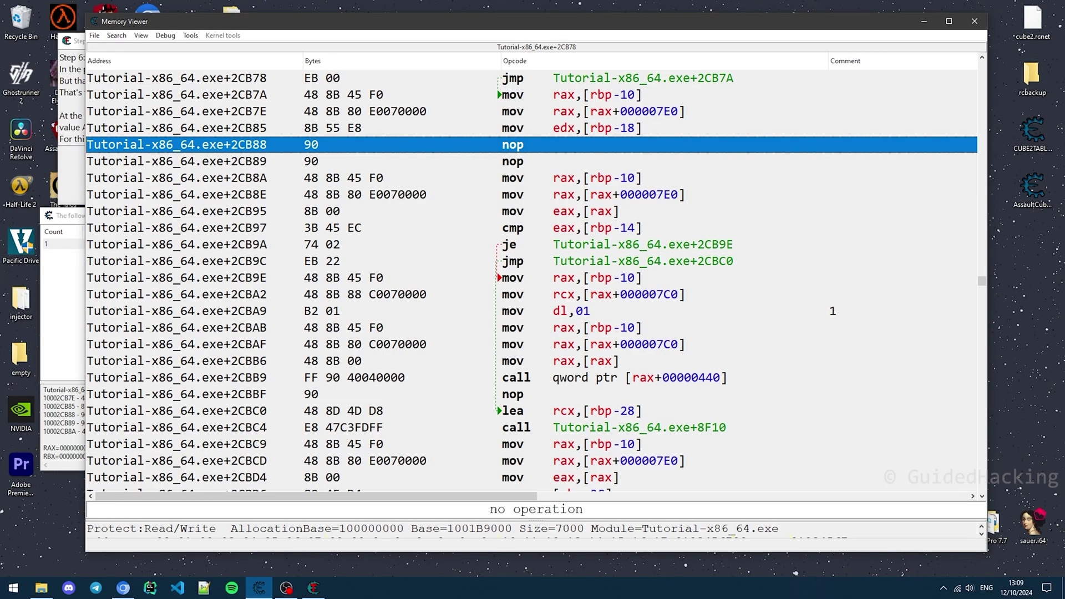
Restore the original code at Tutorial-x86_64.exe+2CB88 and replace that instruction with code that does nothing again
right_click(356, 145)
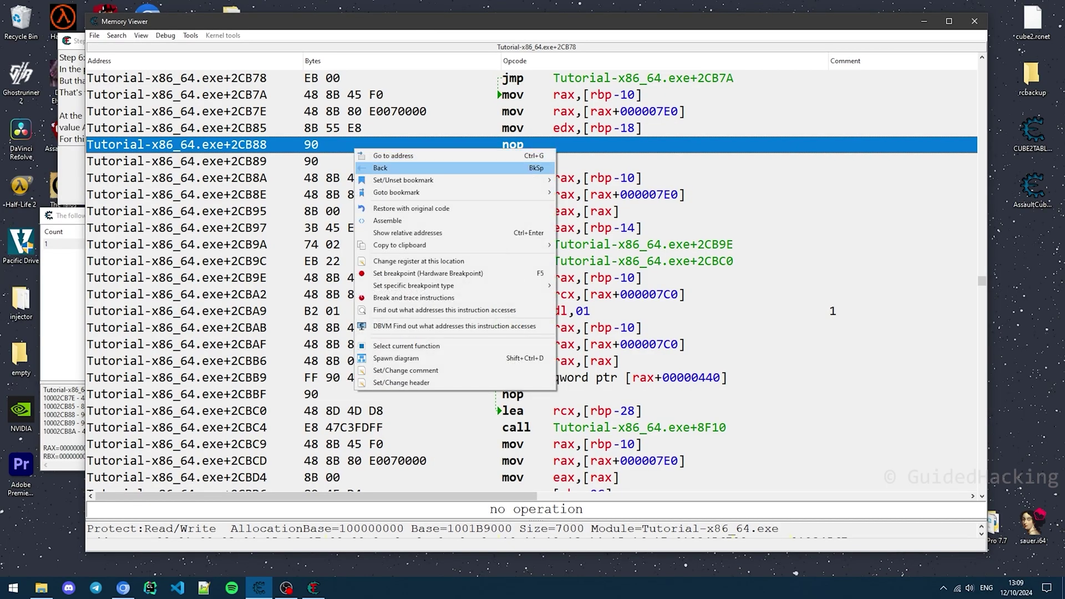
left_click(400, 165)
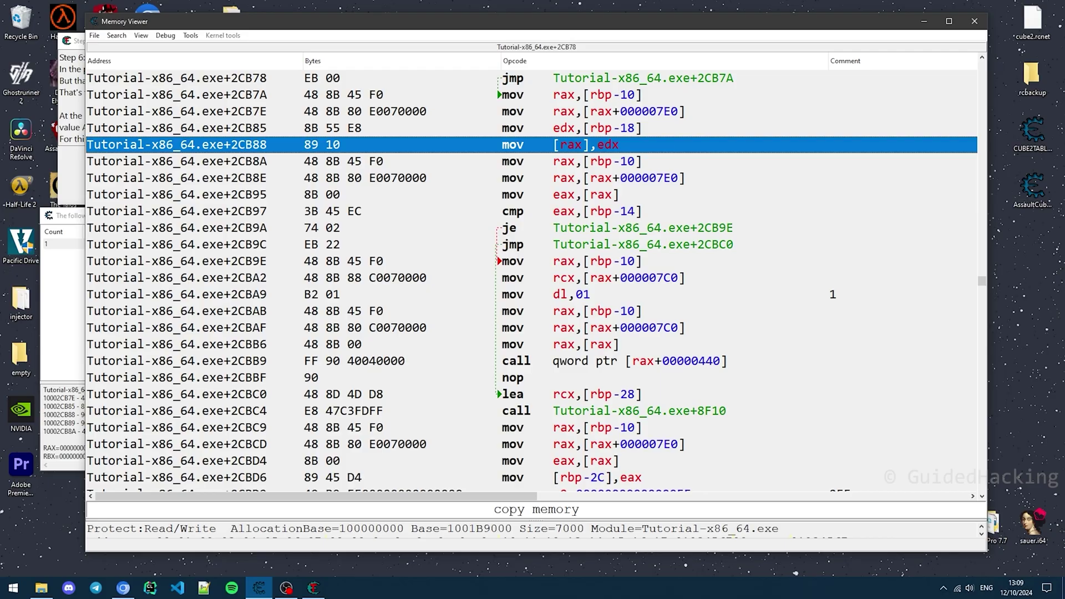
right_click(502, 146)
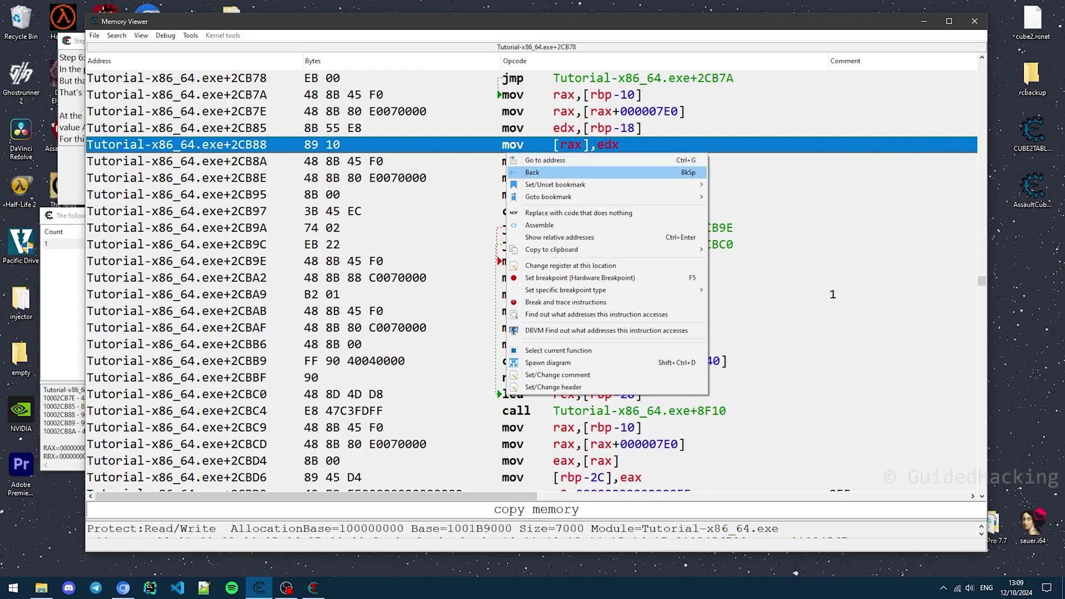
left_click(554, 213)
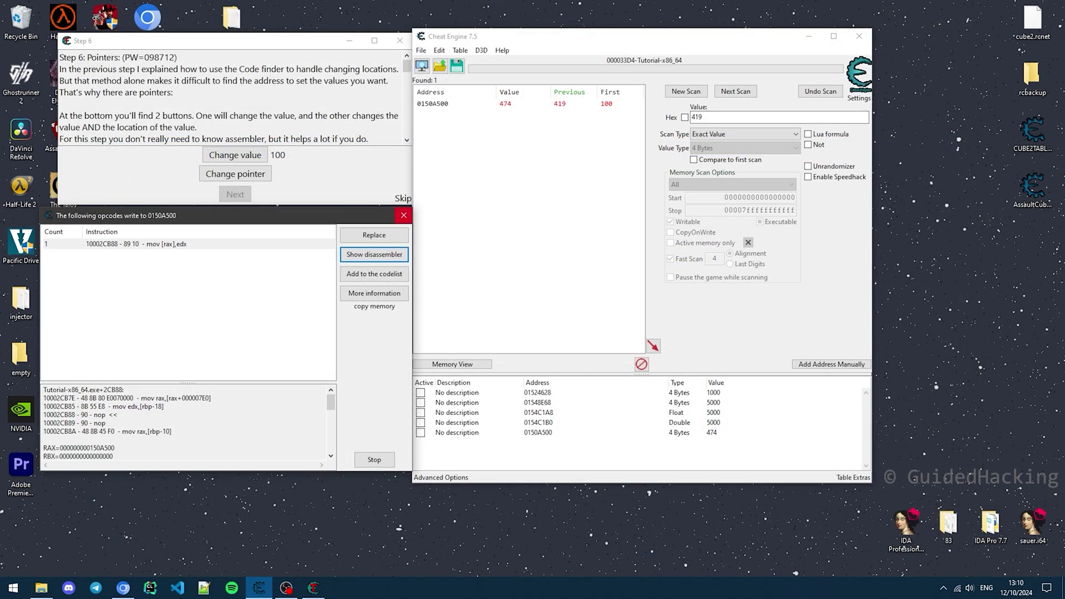
Close the list of writing opcodes and open the saved mov [rax],edx entry from the code list in the disassembler
left_click(403, 215)
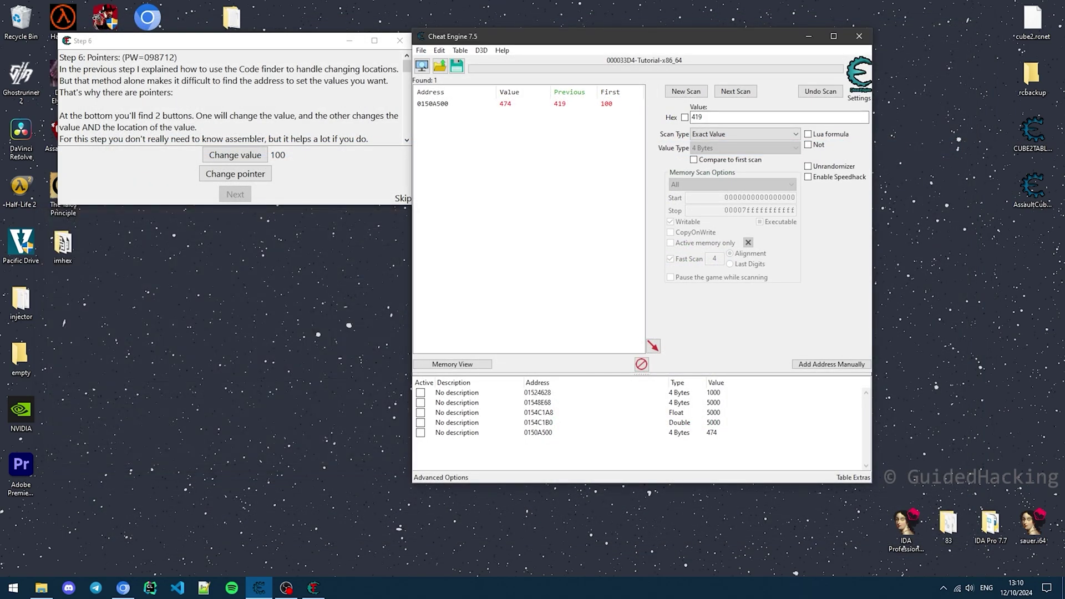
left_click(441, 477)
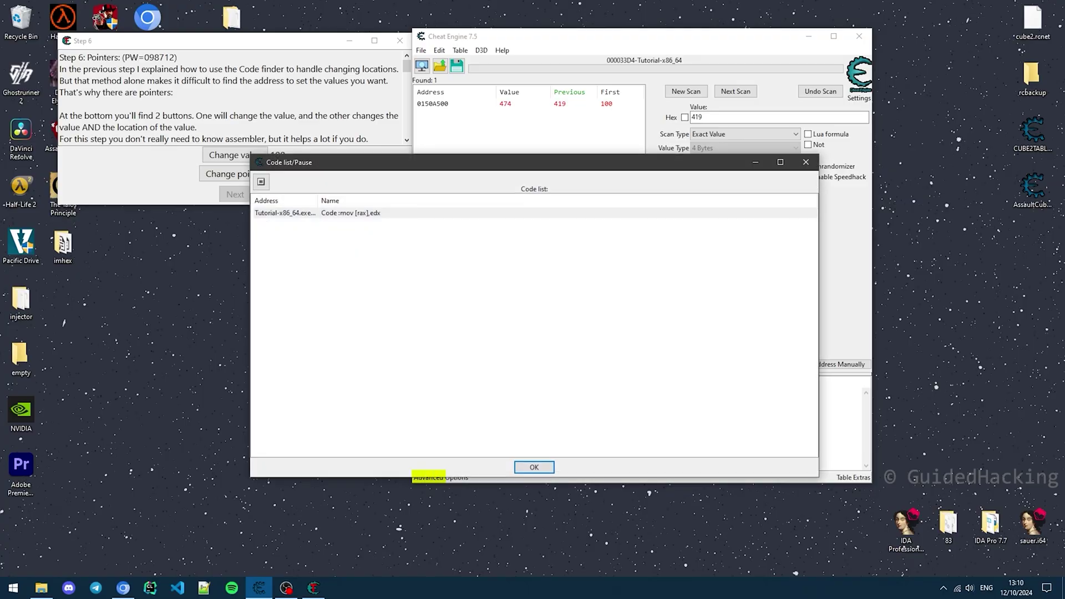
left_click(286, 213)
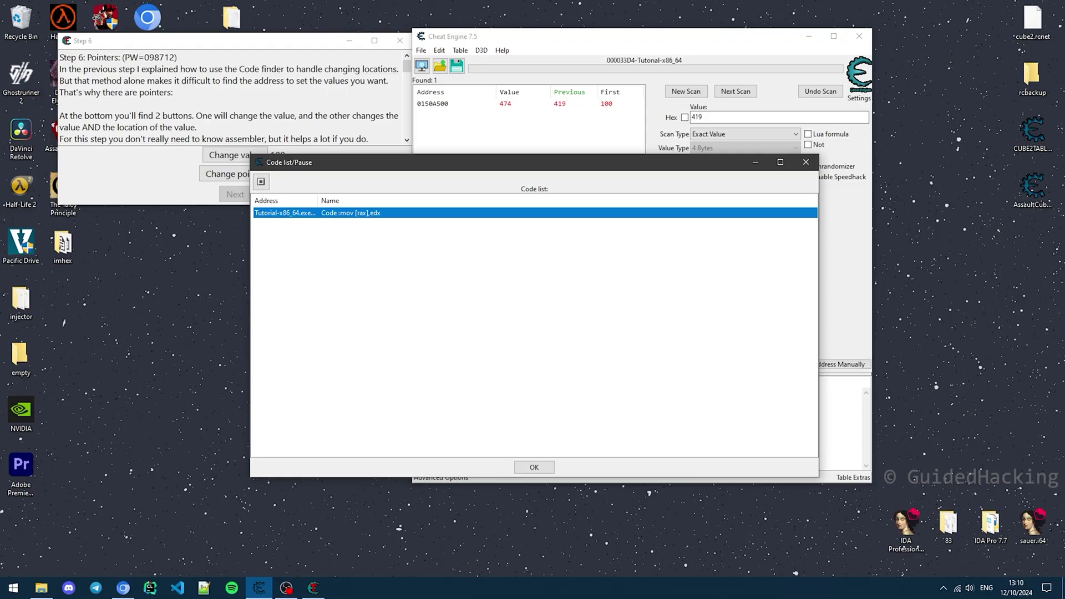
double_click(348, 212)
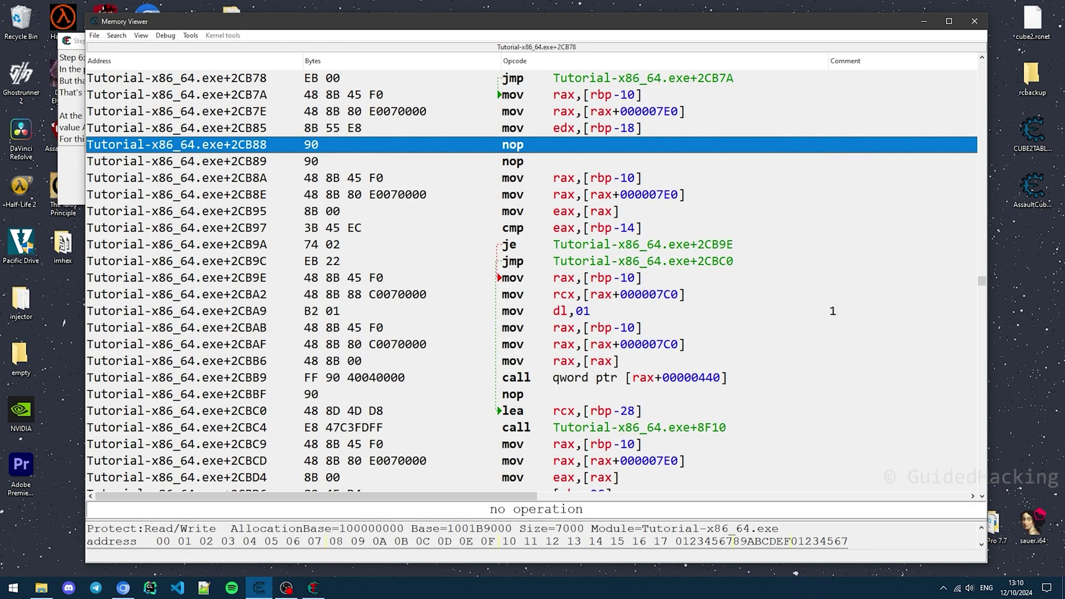
Restore the original code for the replaced instruction at Tutorial-x86_64.exe+2CB88 and +2CB89
mouse_move(327, 24)
left_mouse_down()
mouse_move(351, 23)
mouse_move(333, 21)
left_mouse_up()
left_click(382, 156)
left_click(383, 140)
right_click(382, 152)
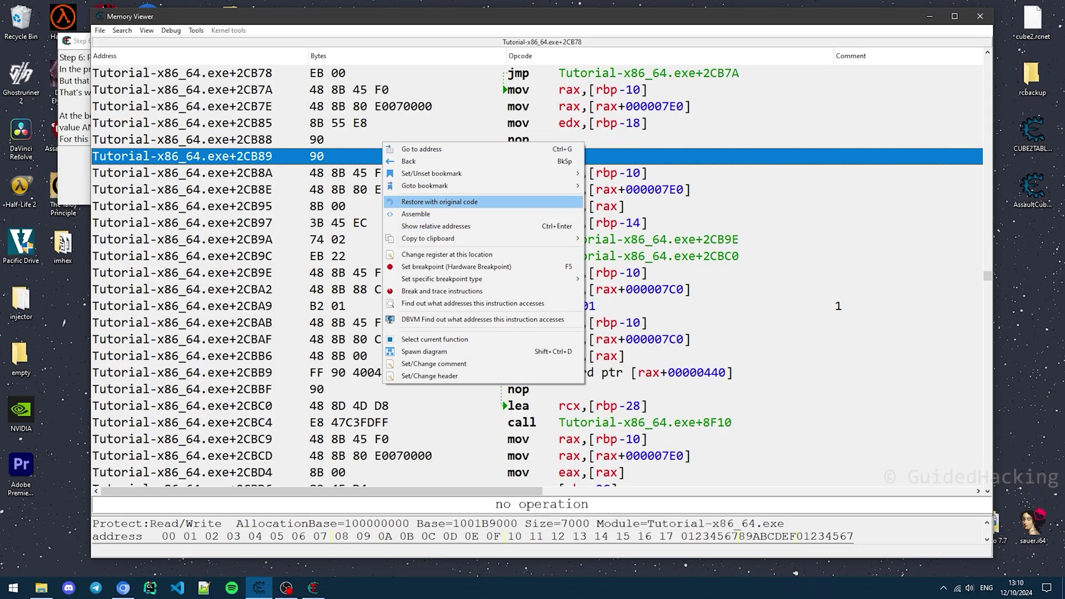
left_click(433, 202)
right_click(377, 139)
left_click(432, 204)
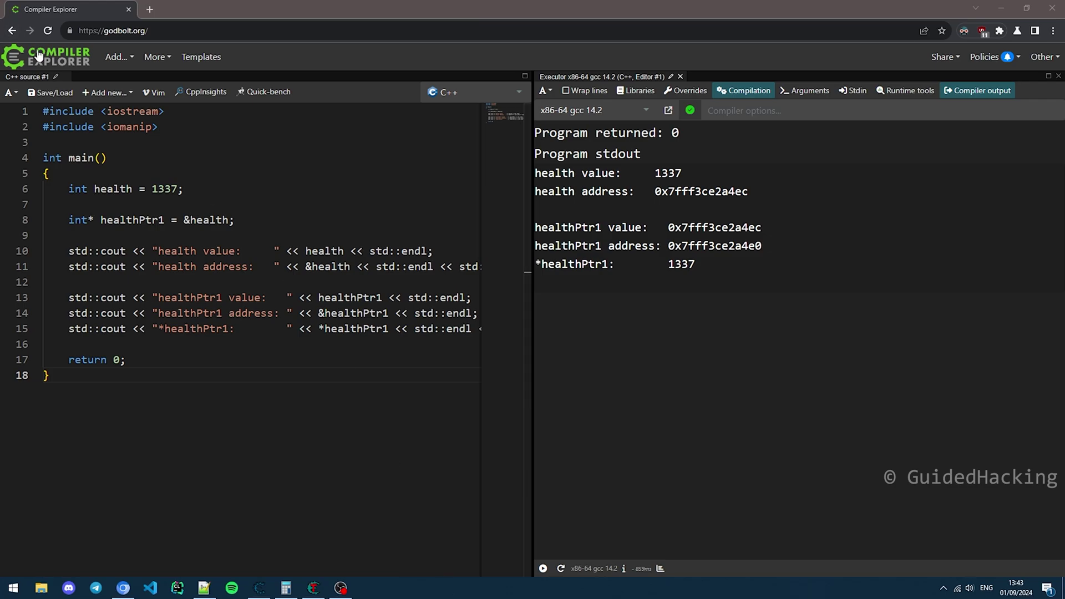
Examine the declarations of health and its pointer healthPtr1 in the C++ source on Compiler Explorer
left_click(183, 188)
left_click(69, 189)
mouse_move(69, 189)
left_mouse_down()
mouse_move(211, 182)
mouse_move(219, 191)
left_mouse_up()
left_click_drag(71, 221, 236, 220)
left_click(236, 220)
left_click(76, 220)
left_click(132, 220)
left_click(203, 220)
left_click(184, 220)
left_click(209, 220)
left_click(118, 189)
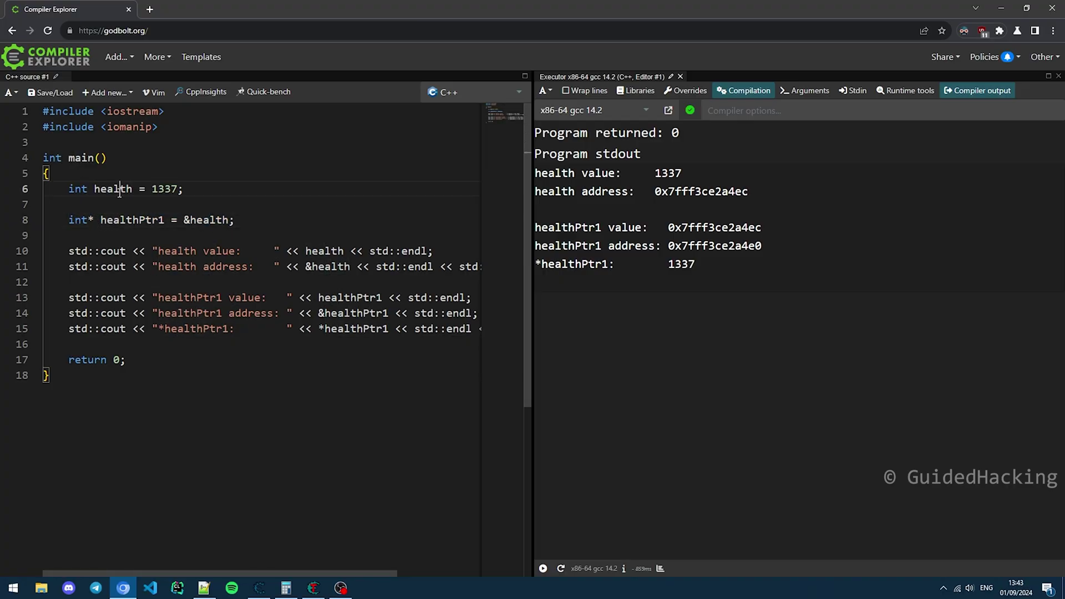
left_click(406, 598)
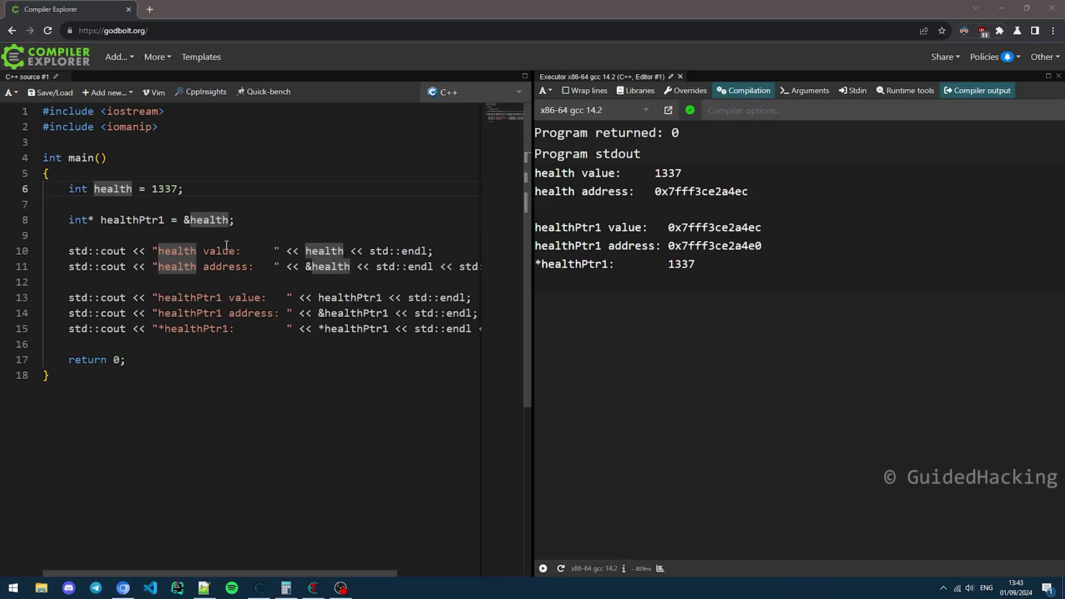
Compare the print statements for the health value and address with the matching lines of the program output
left_click(229, 266)
left_click(332, 251)
left_click_drag(661, 173, 726, 191)
left_click(757, 172)
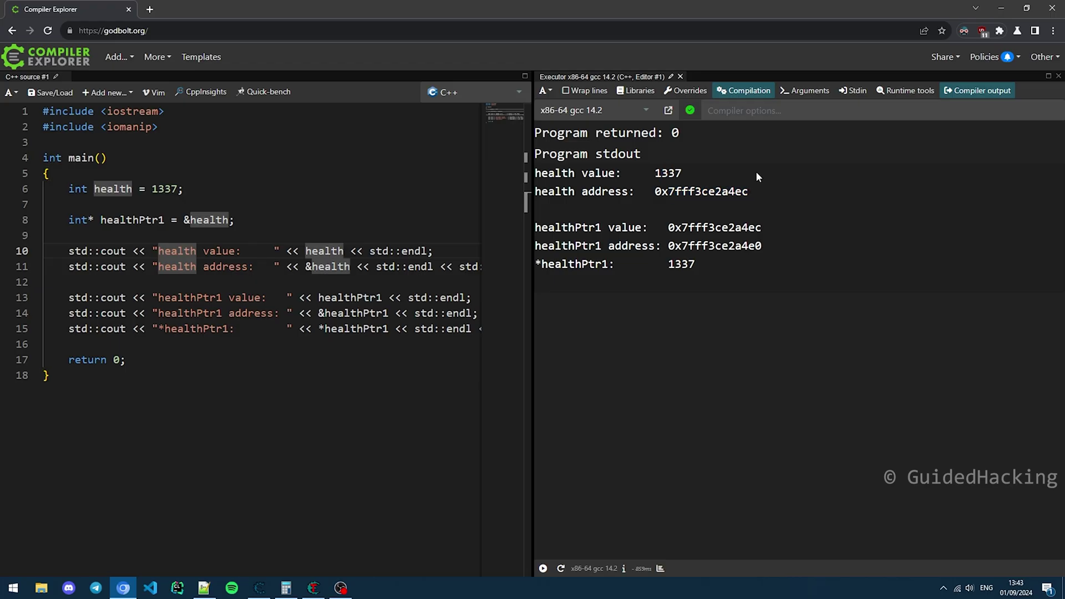
Inspect the statement printing healthPtr1's value and search the page for the address 7fff3ce2a4ec
double_click(142, 298)
left_click(183, 297)
left_click(286, 297)
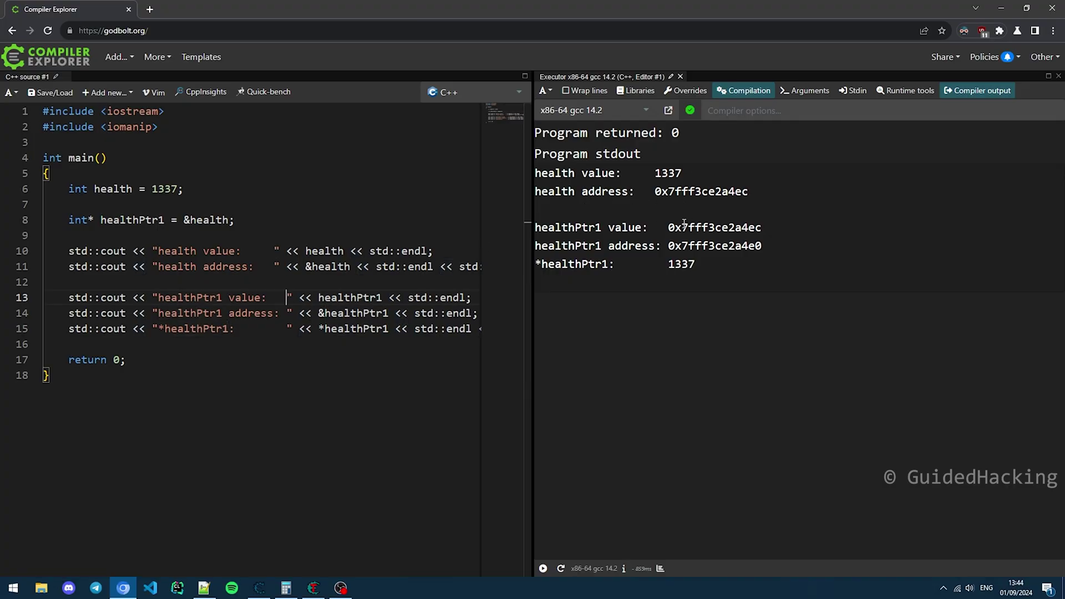
left_click_drag(683, 227, 764, 225)
key("ctrl+f")
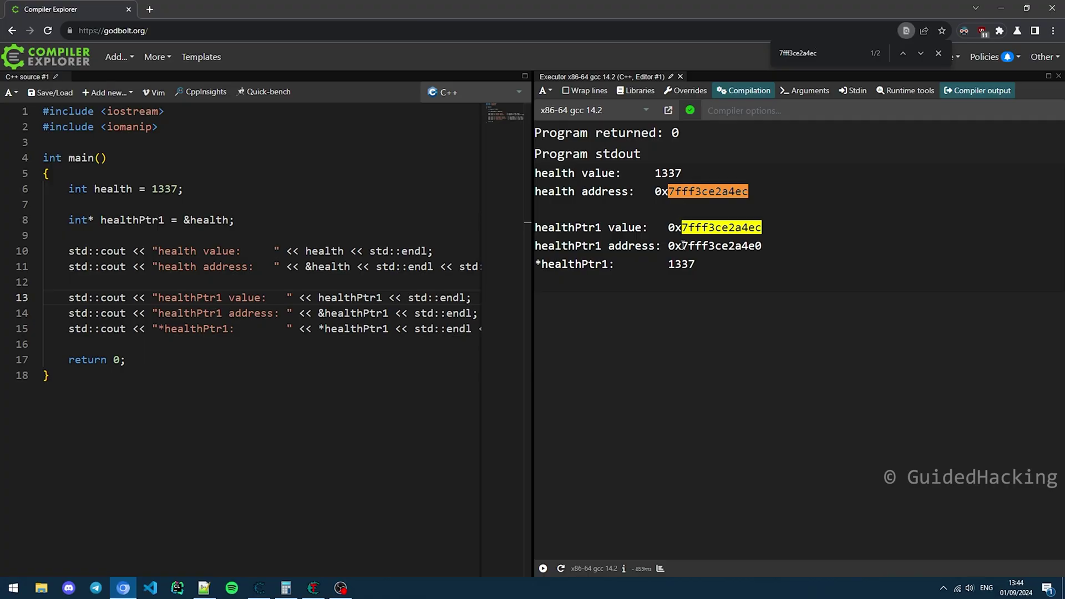
Inspect healthPtr1's own address in the output, then review the 1337 assignment and the &health reference in the source
left_click_drag(682, 245, 763, 245)
left_click(744, 279)
double_click(160, 189)
left_click(174, 206)
left_click(210, 220)
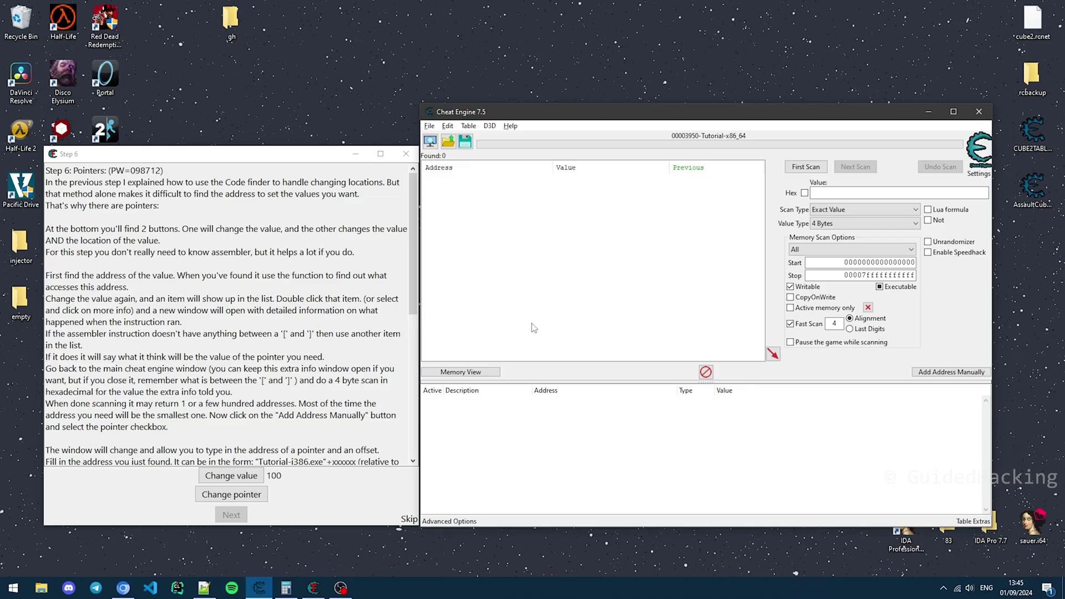
Switch to Cheat Engine and run a first 4-byte exact-value scan for 100
left_click(846, 194)
type("100")
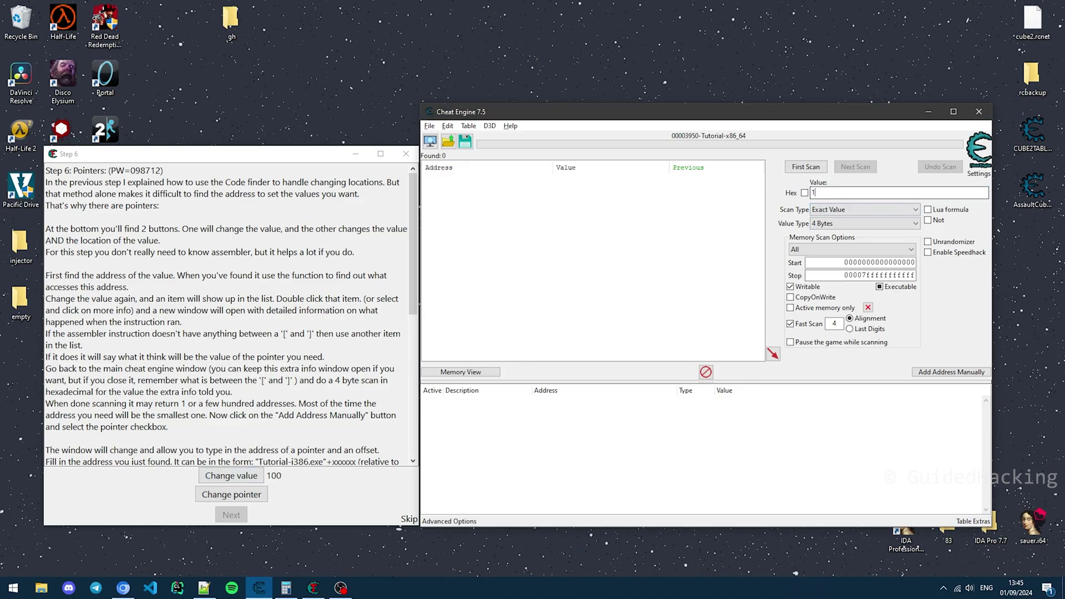
left_click(806, 167)
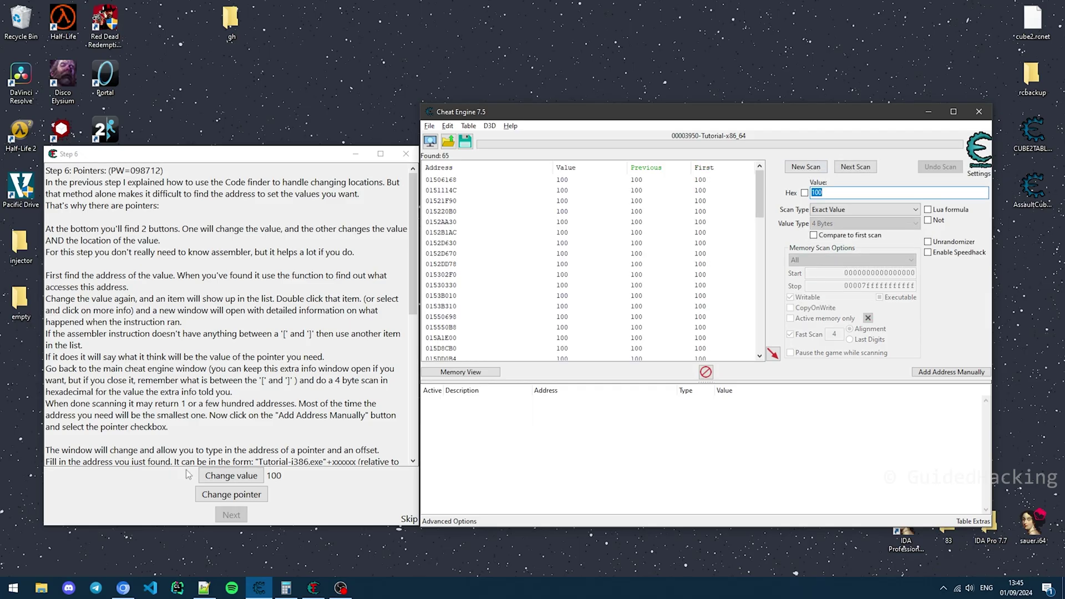
Change the tutorial value, narrow the scan to 78 and add the matching address to the address list
left_click(231, 475)
double_click(833, 192)
type("78")
left_click(856, 166)
double_click(555, 179)
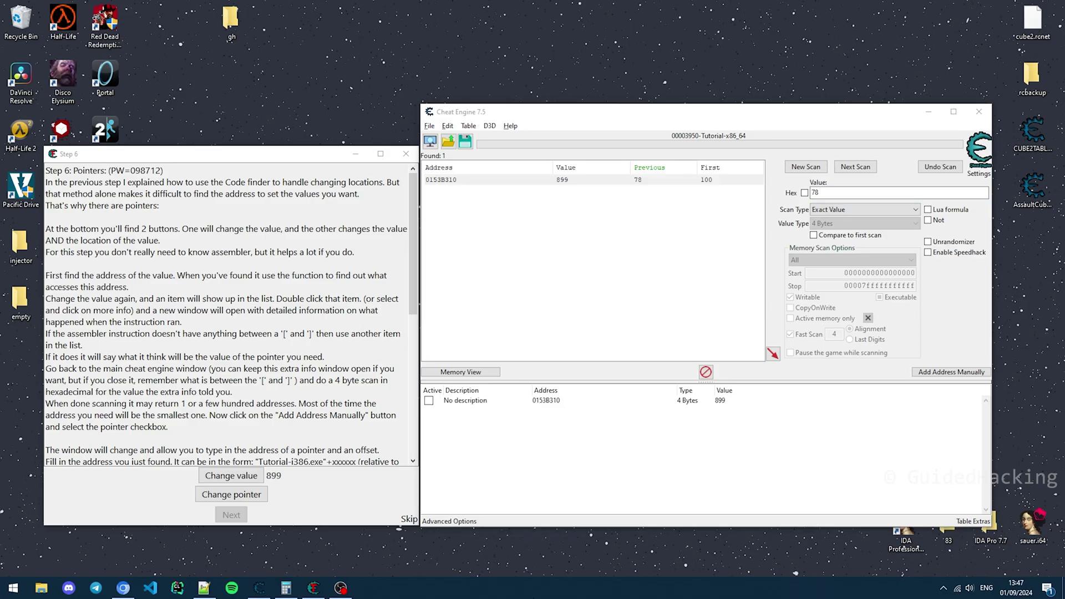
Find out what writes to address 0153B310 by changing the tutorial value, and select the recorded instruction
right_click(506, 403)
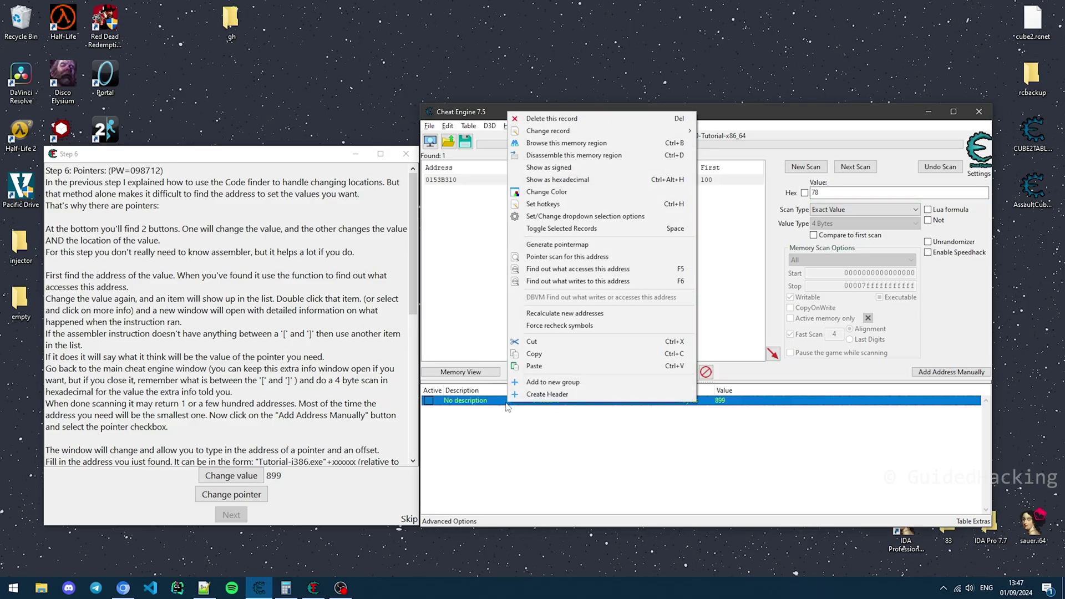
left_click(578, 281)
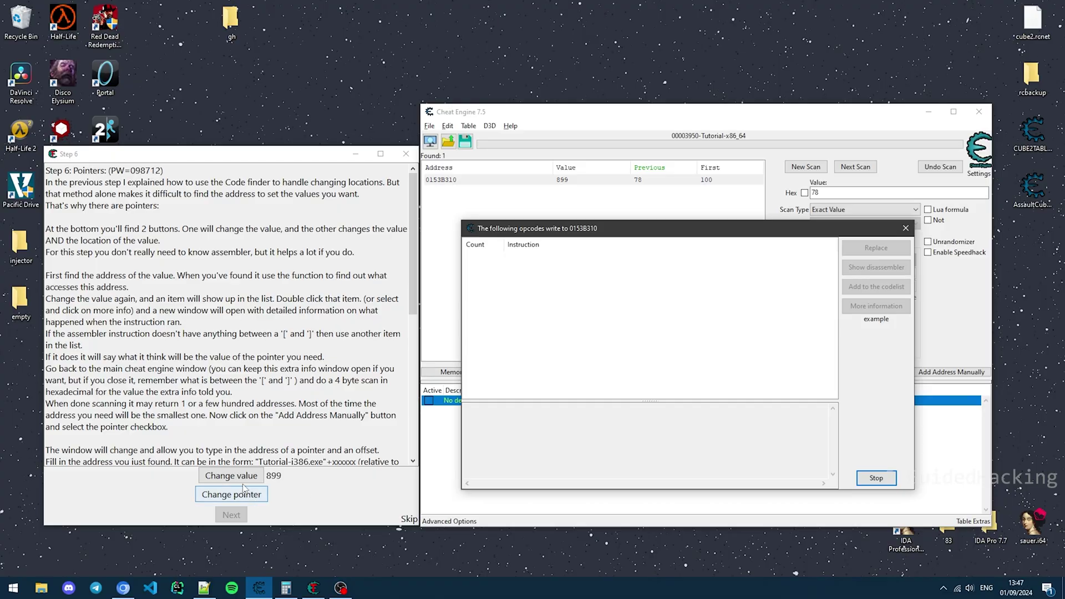
left_click(246, 492)
left_click(587, 257)
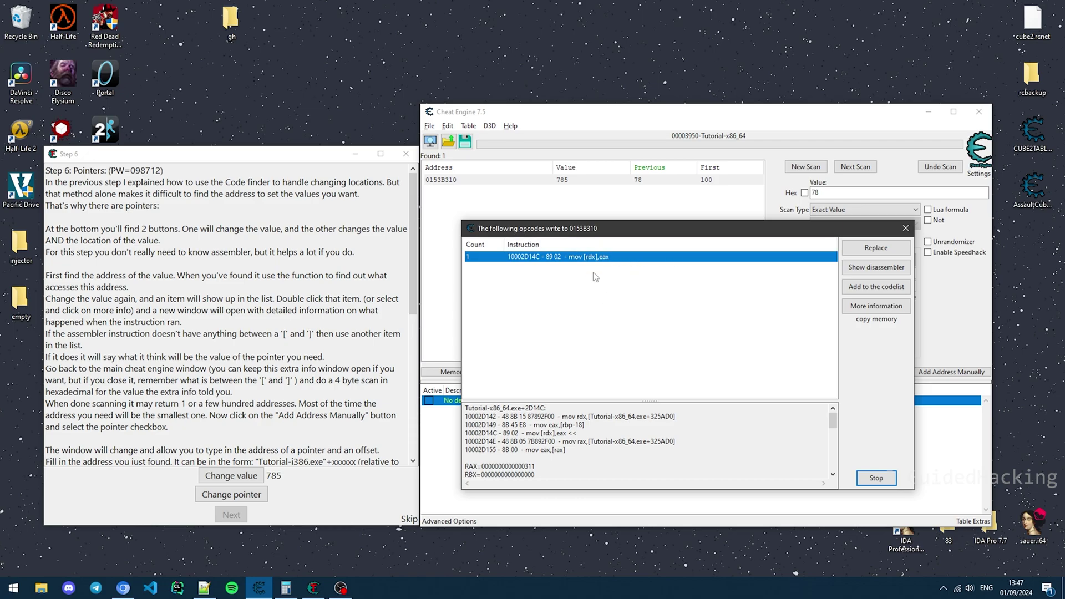
Copy the RDX address 153B310 from the instruction's register details and stop monitoring writes
left_click(587, 334)
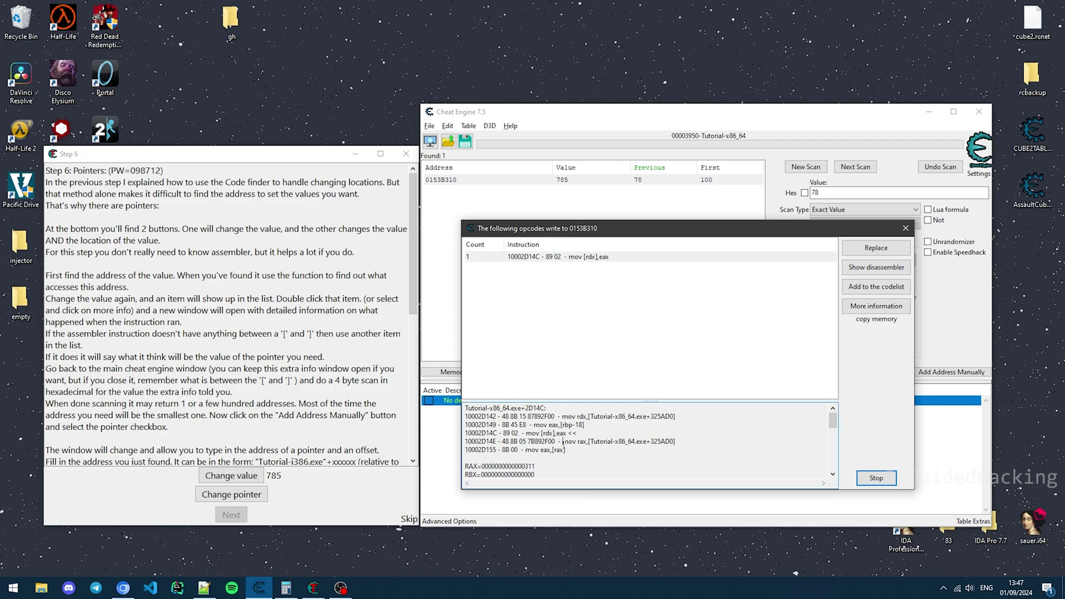
scroll(526, 456, "down", 2)
scroll(501, 460, "down", 1)
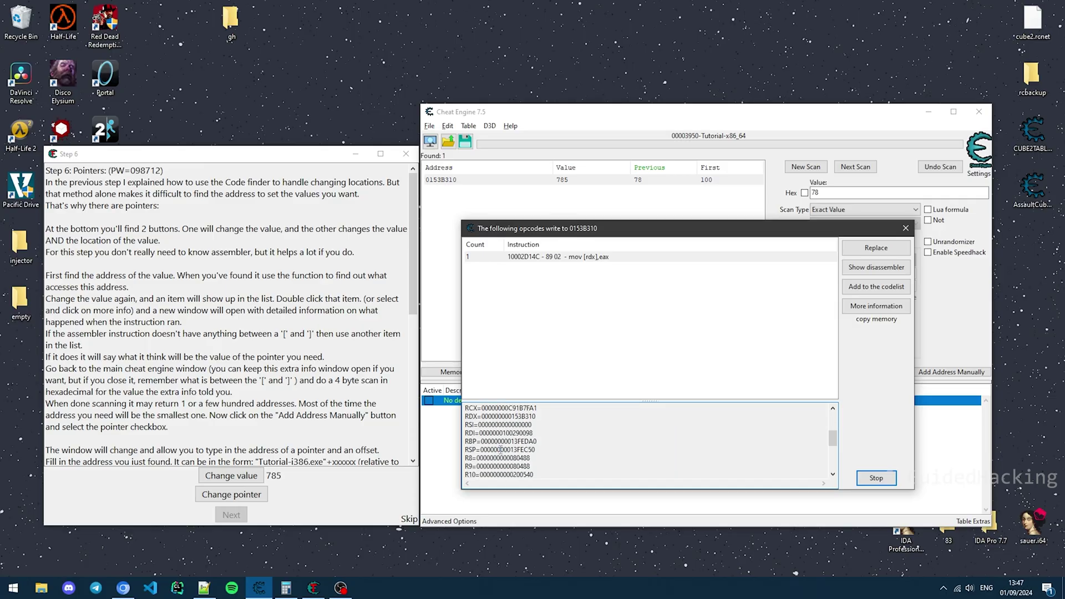
left_click_drag(511, 416, 543, 416)
key("ctrl+c")
left_click(880, 482)
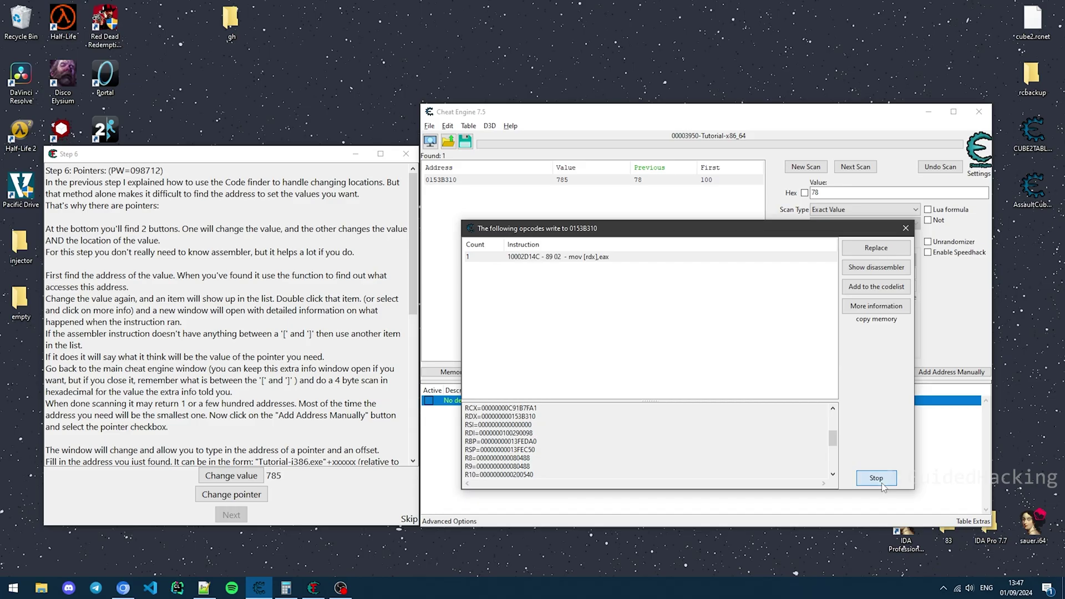
Run a new hexadecimal scan for 153B310 and add the matching static address to the address list
left_click(712, 505)
left_click(806, 167)
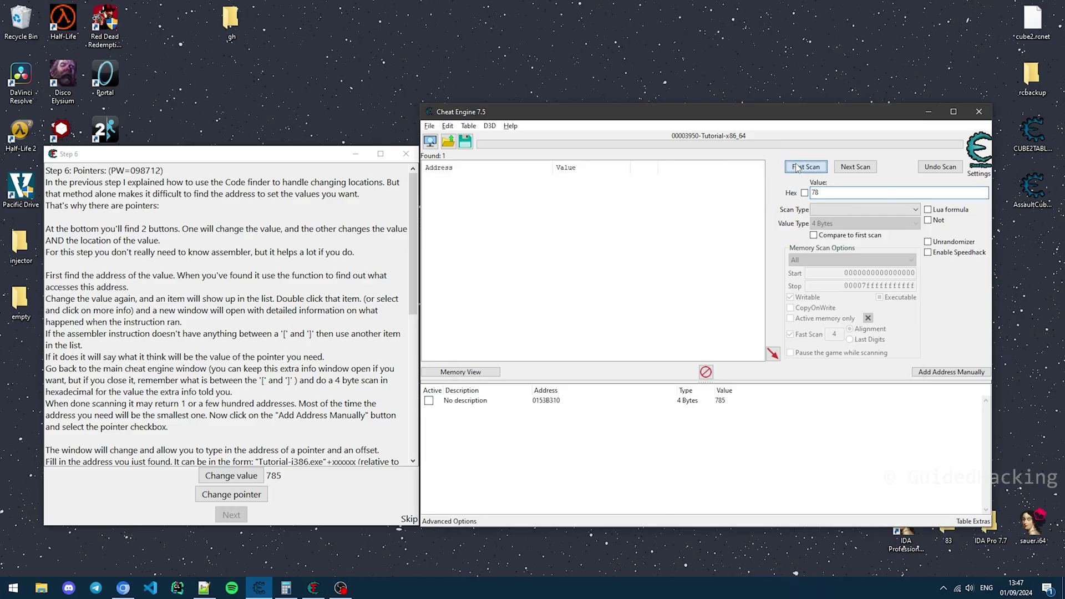
left_click(805, 192)
left_click_drag(857, 193, 739, 194)
key("ctrl+v")
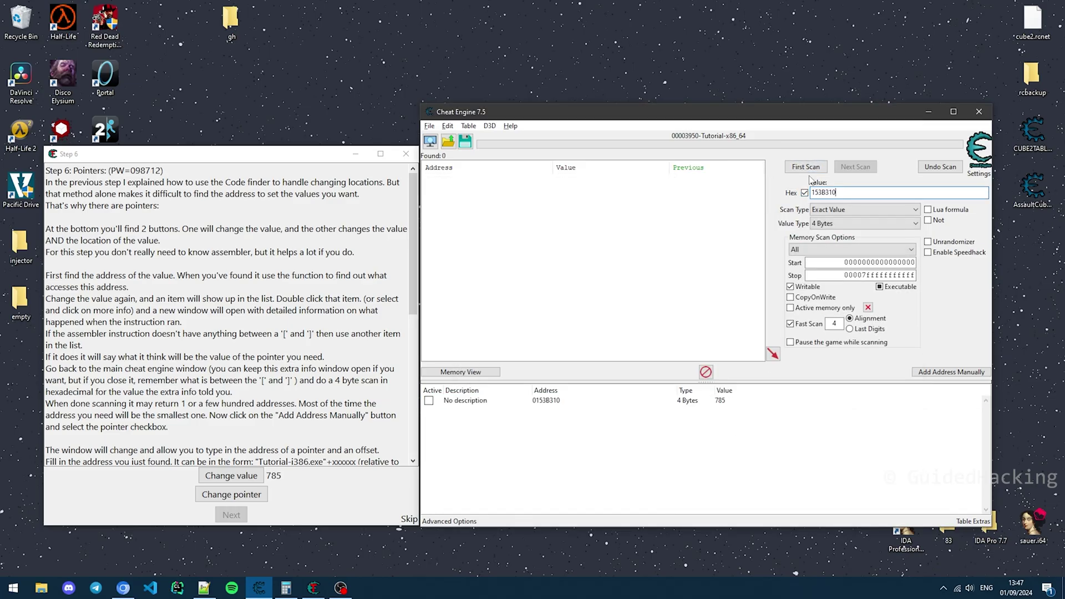
left_click(807, 169)
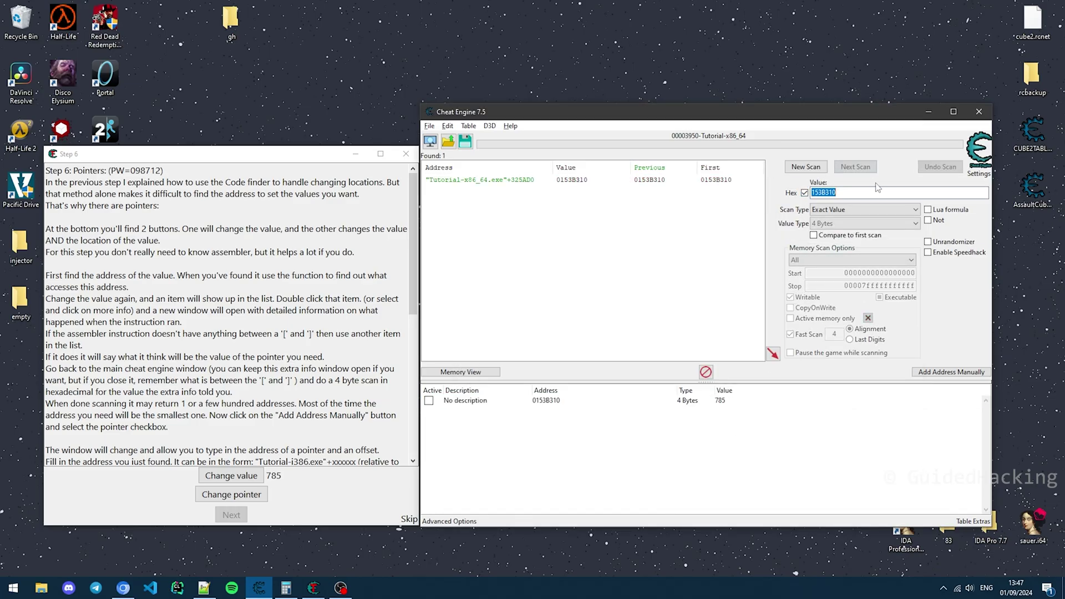
double_click(506, 181)
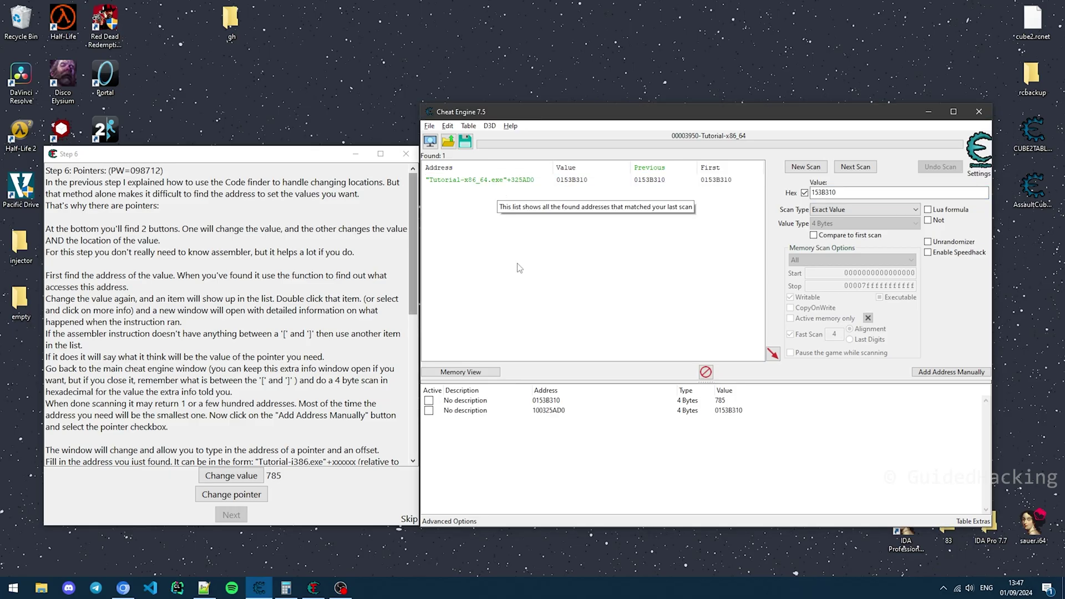
Manually add a 4-byte pointer entry with base "Tutorial-x86_64.exe"+325AD0 and offset 0
double_click(549, 410)
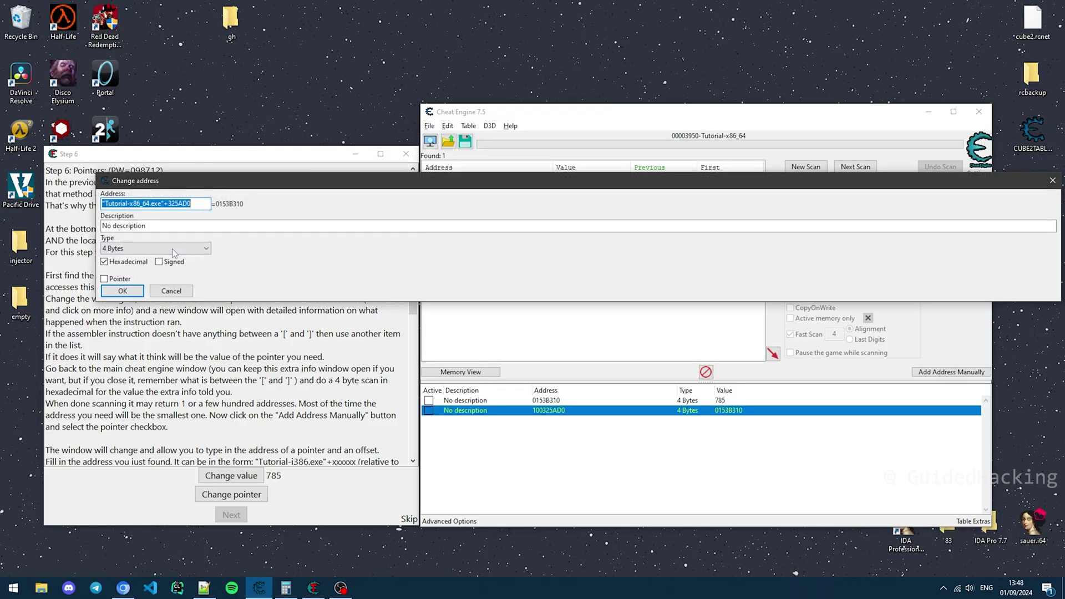
left_click(952, 372)
left_click(103, 279)
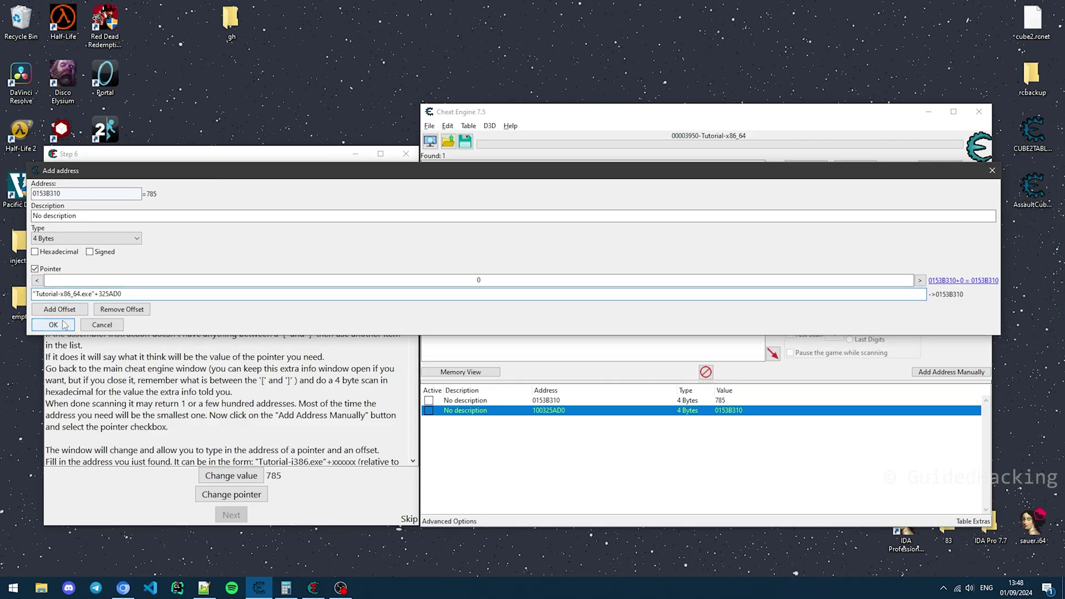
left_click(53, 325)
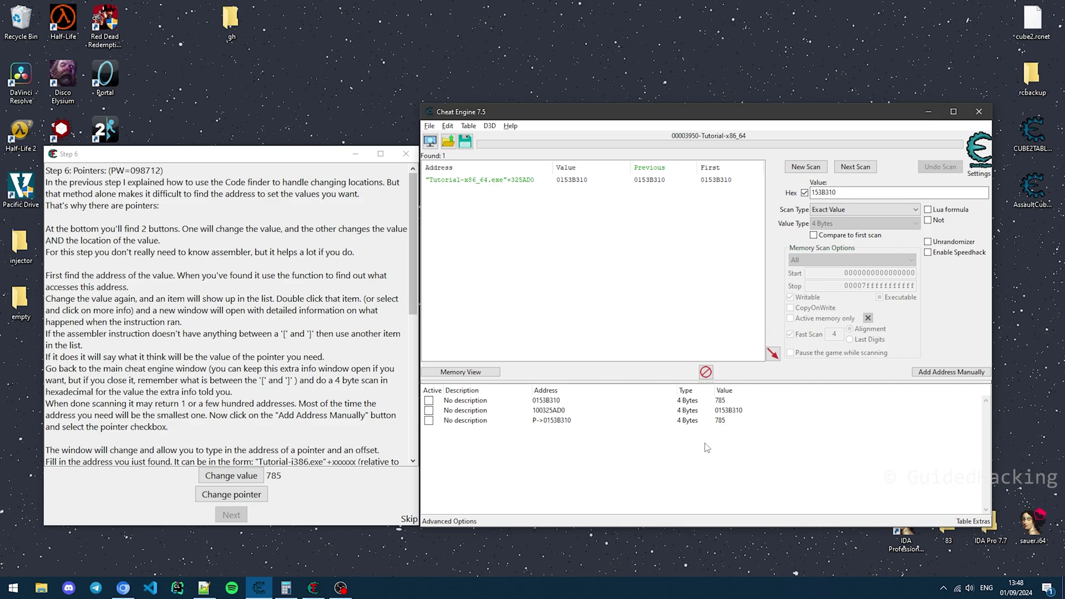
Change the pointer in the tutorial and compare the pointer entry with the direct address entry
left_click(719, 423)
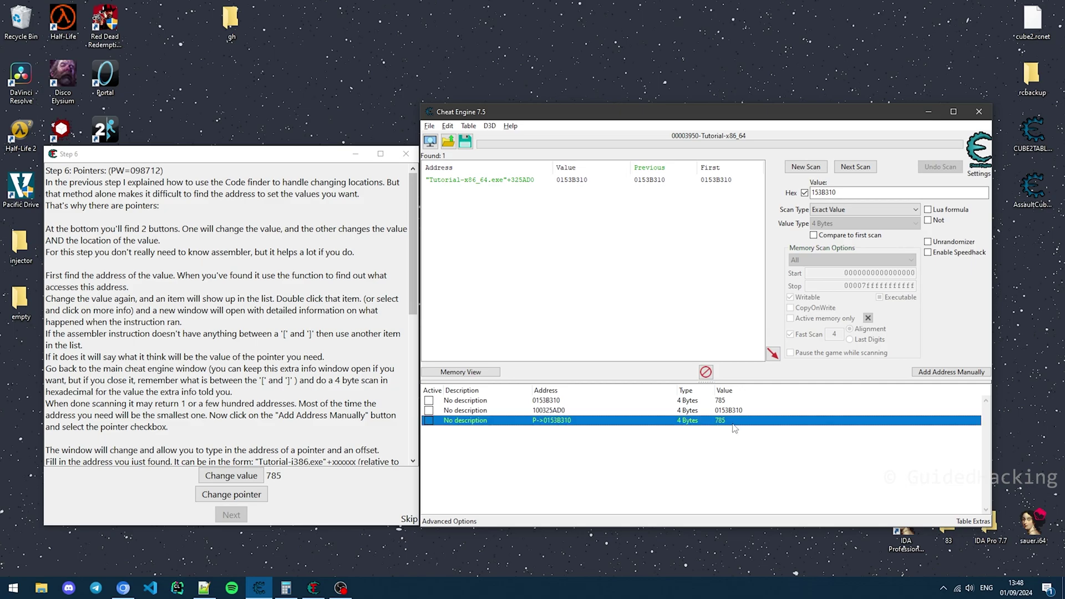
left_click(230, 495)
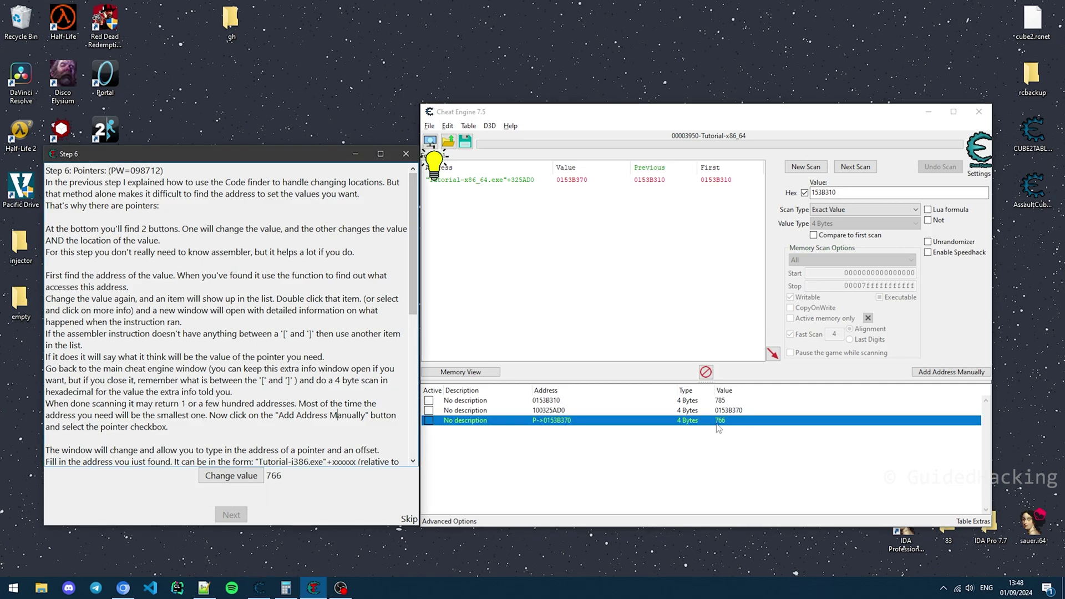
left_click(728, 401)
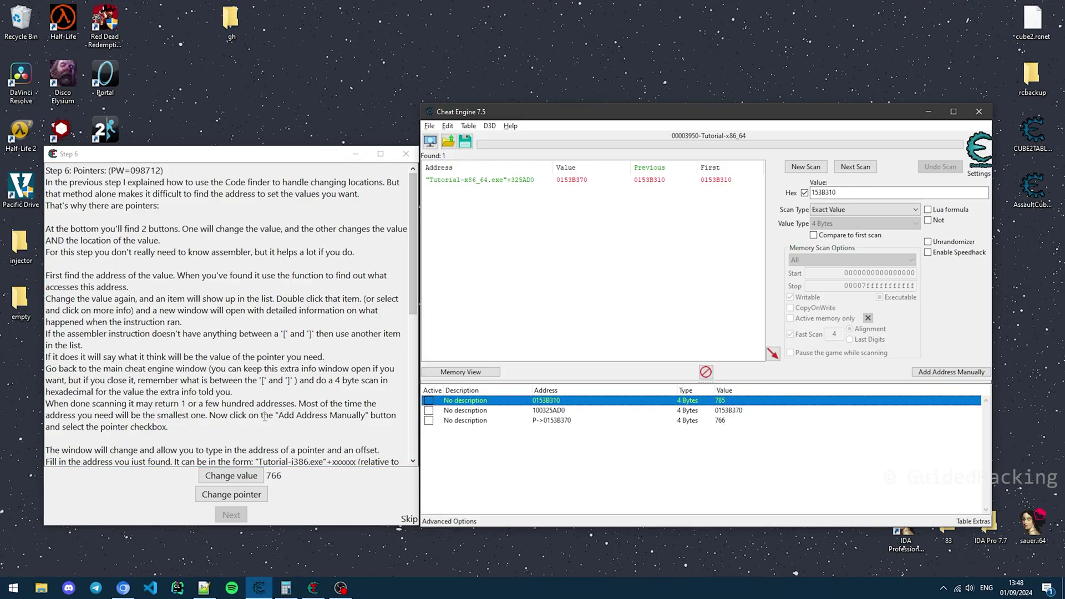
Read the remaining Step 6 instructions, change the tutorial's pointer again and set the pointer entry's value to 5000
scroll(235, 373, "down", 7)
scroll(236, 373, "down", 2)
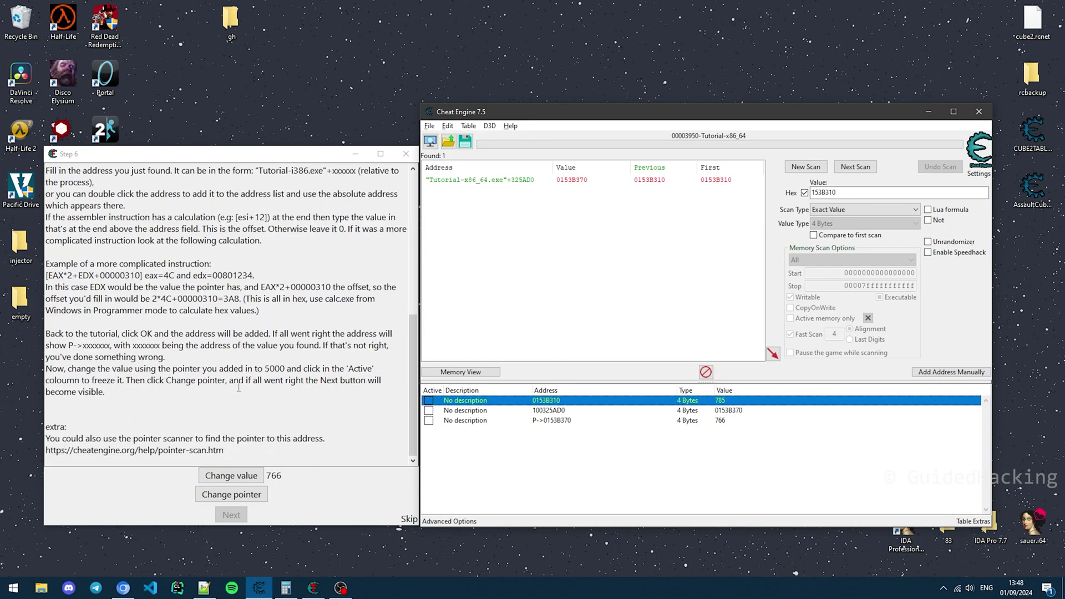
double_click(721, 420)
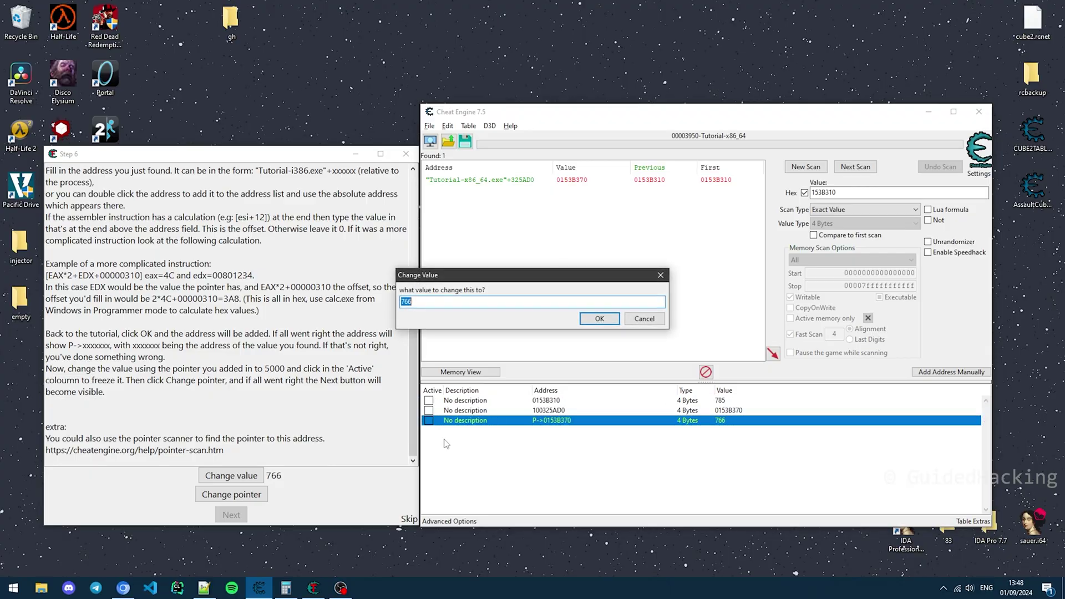
left_click(236, 493)
double_click(720, 420)
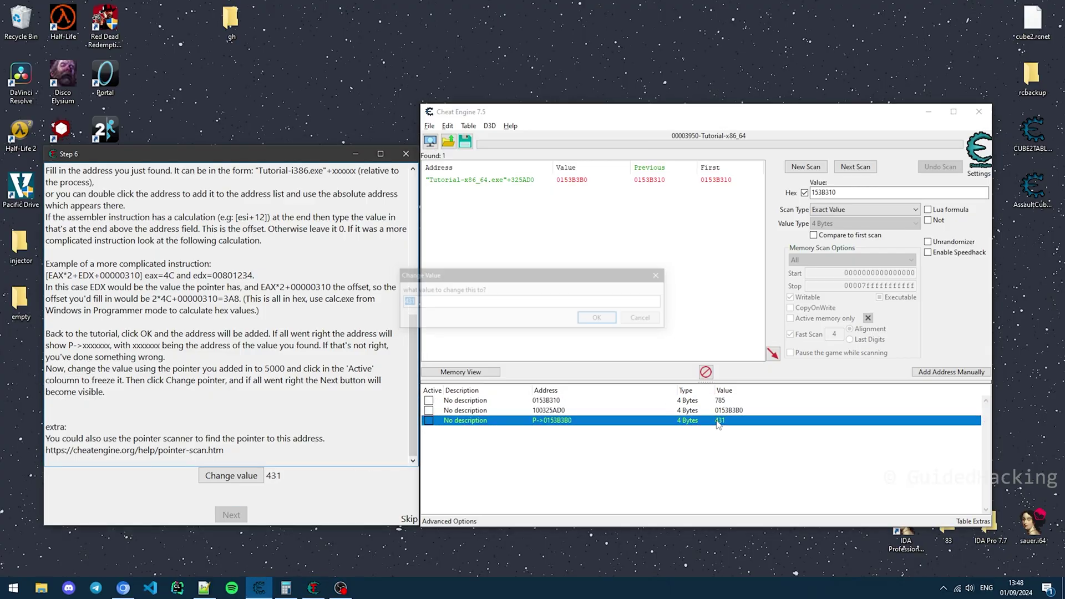
type("5000")
key("Return")
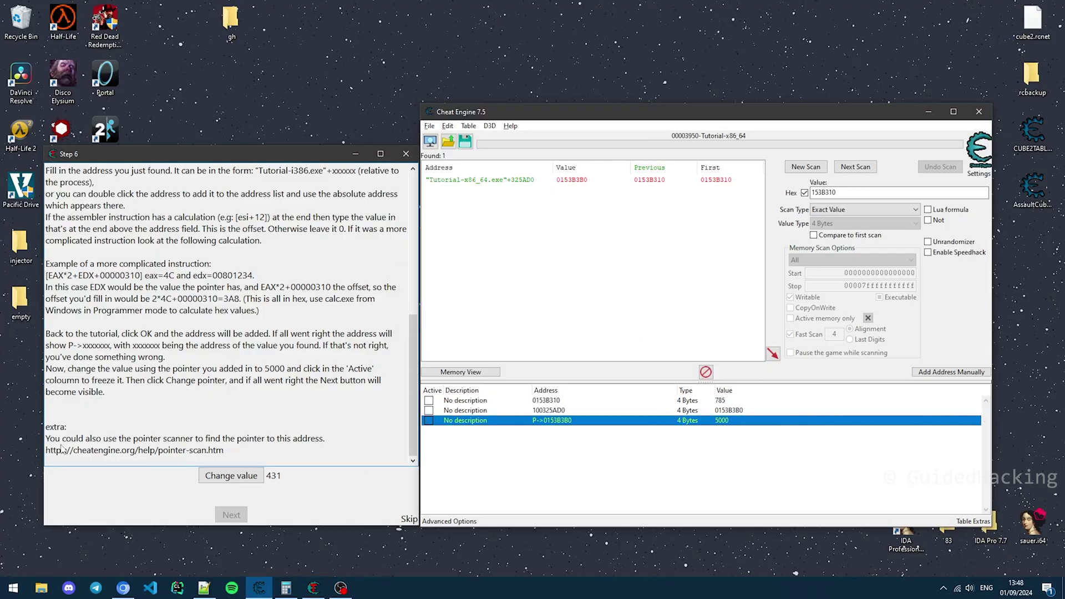